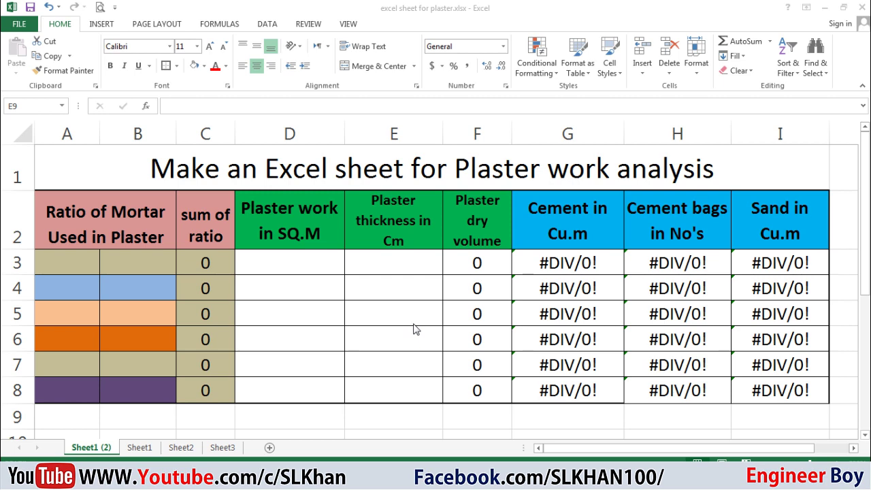
Enter ratio 1:3, area 200 and thickness 2 in A3, B3, D3 and E3
click(81, 257)
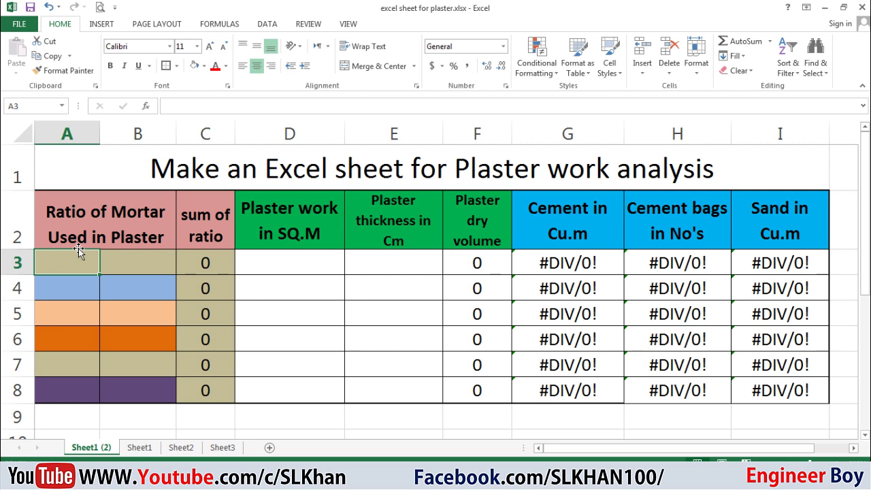
text(1)
click(133, 262)
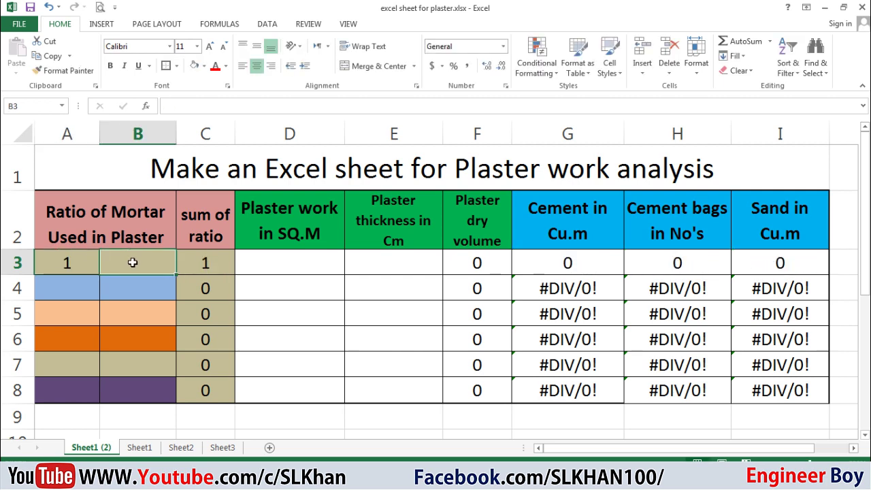
text(3)
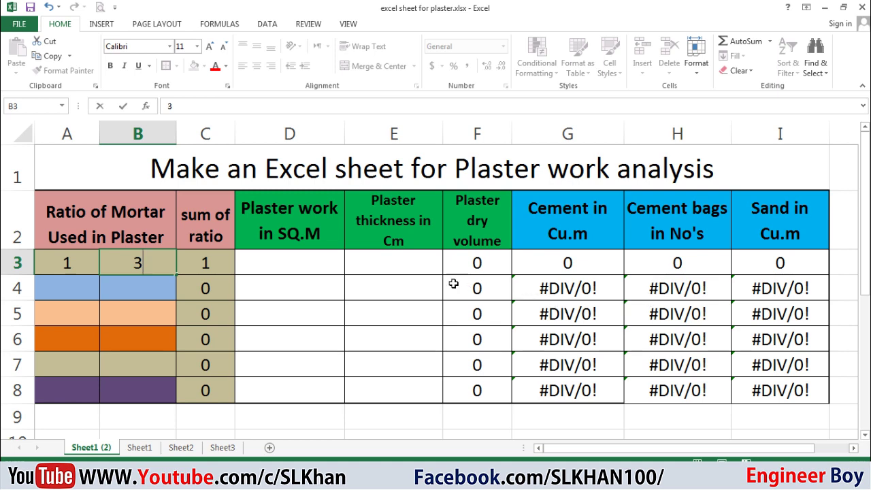
click(299, 259)
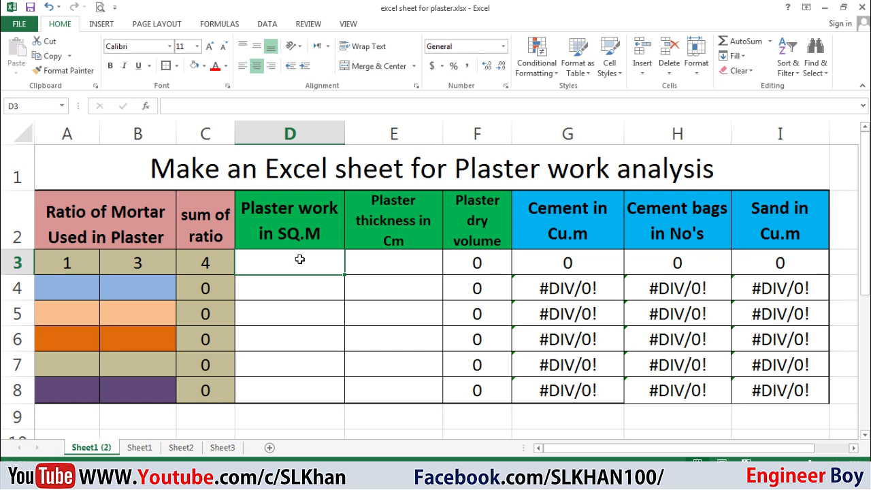
text(200)
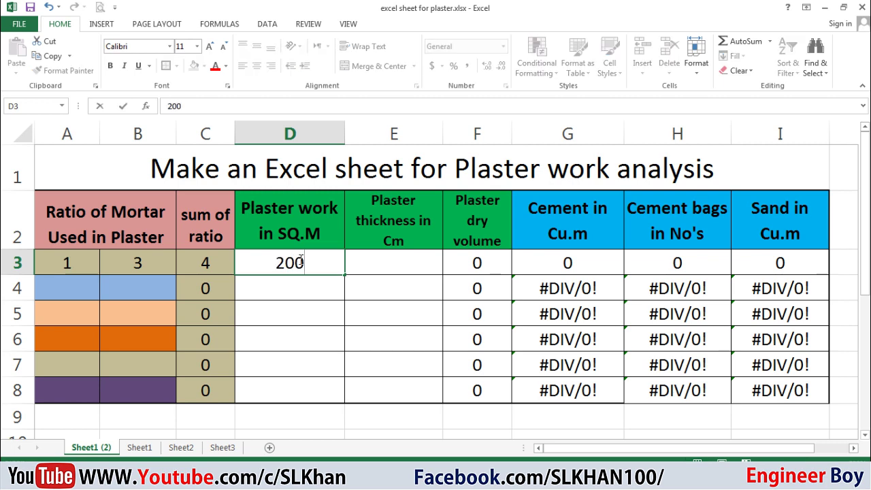
click(388, 267)
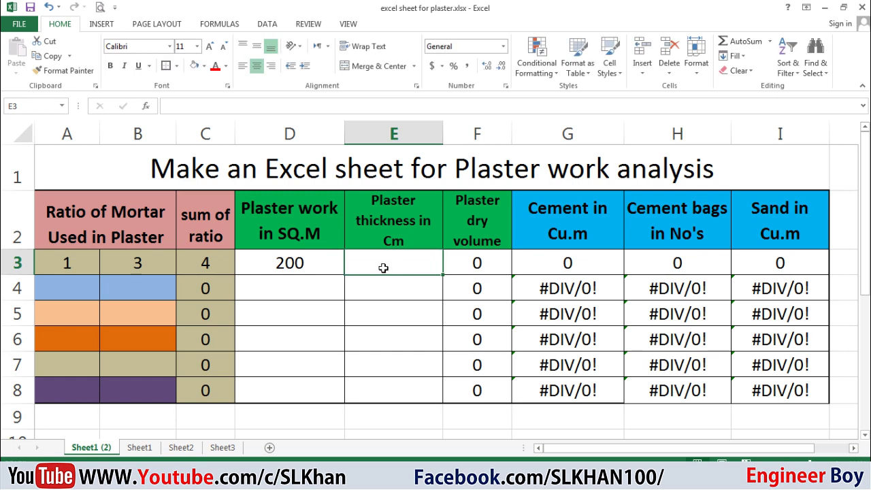
text(2)
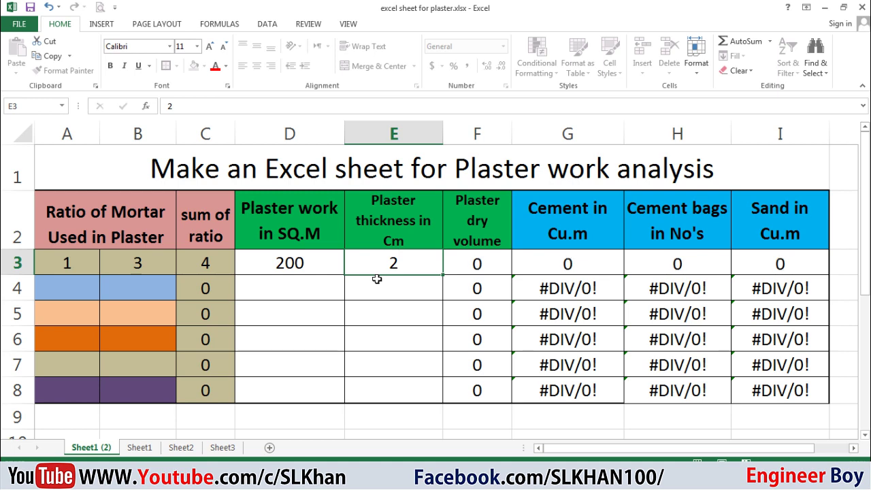
key(Return)
Check the dry volume, cement and cement bags formulas in F3, G3 and H3
click(467, 264)
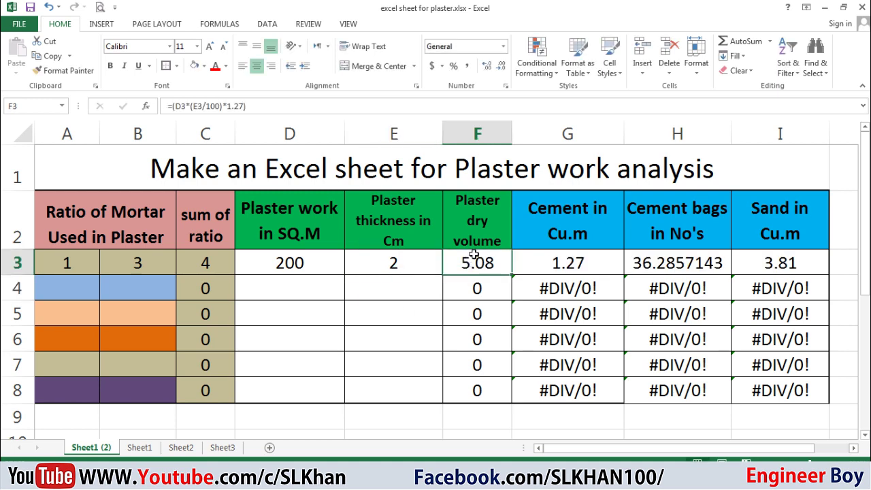
click(553, 264)
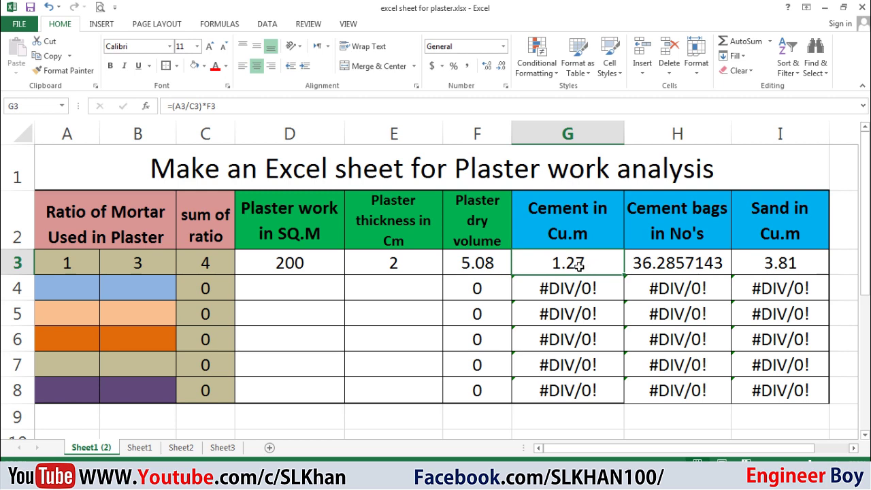
click(686, 264)
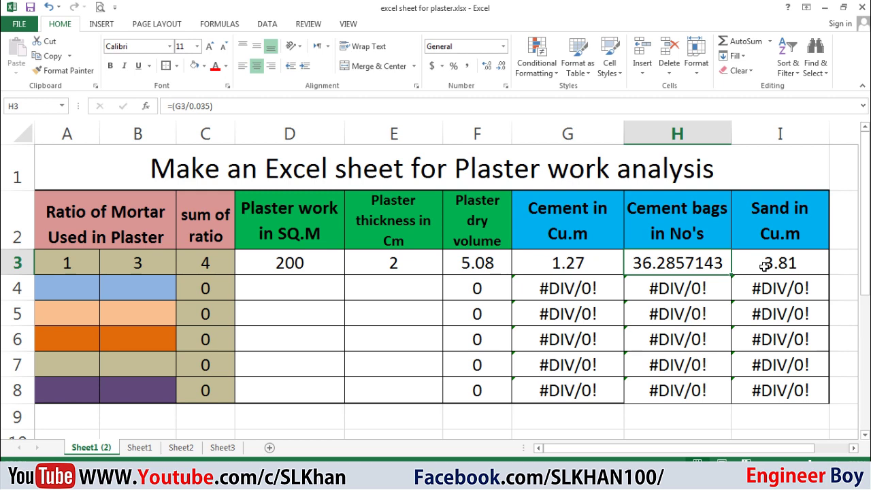
click(63, 282)
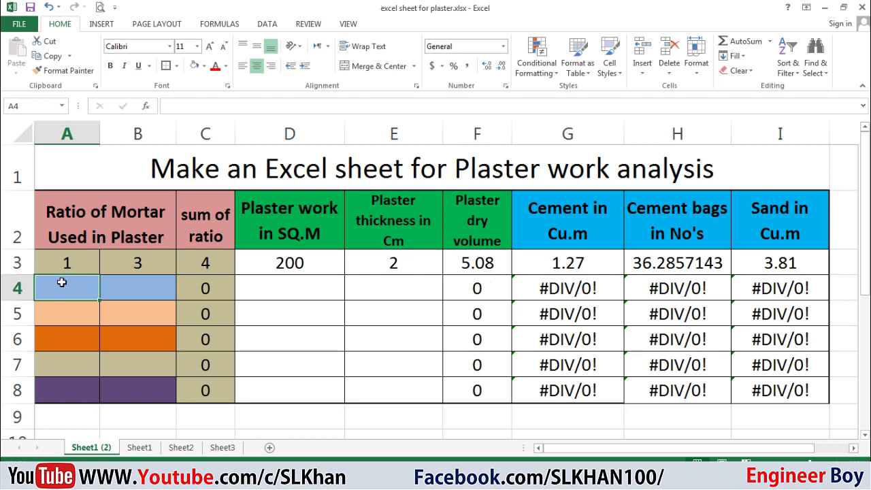
Enter 1 and 1.5 in A4:B4, 1000 in D4, 2.5 in E4, and check H4's formula
text(1)
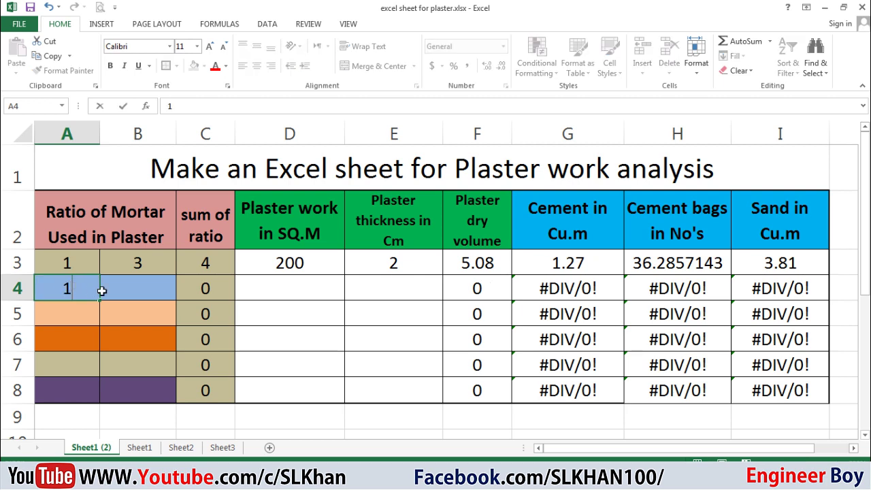
click(137, 287)
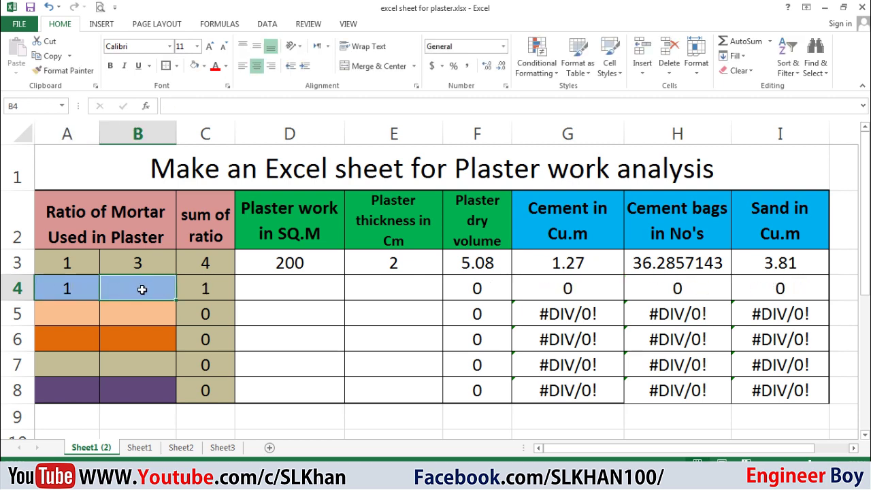
text(1.5)
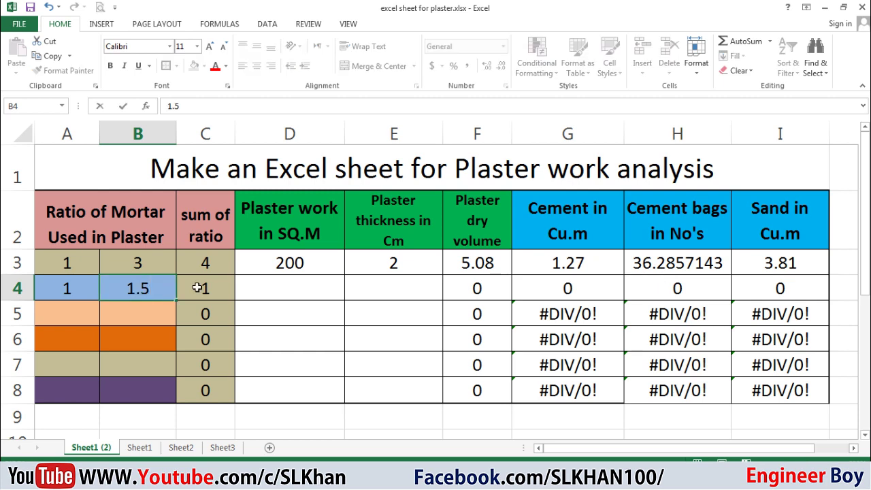
click(272, 289)
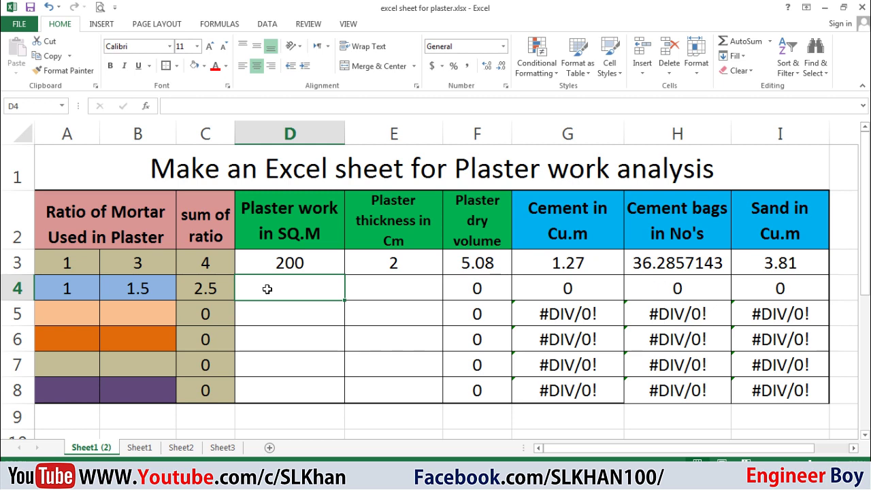
text(1000)
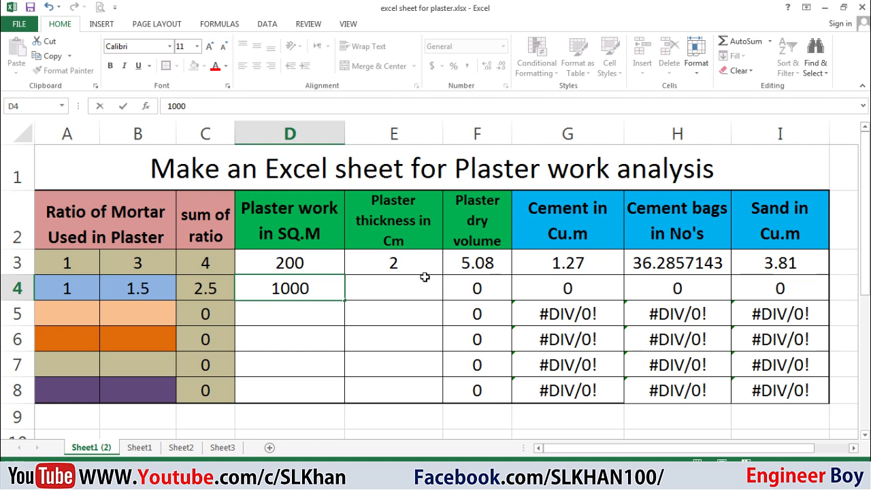
click(382, 282)
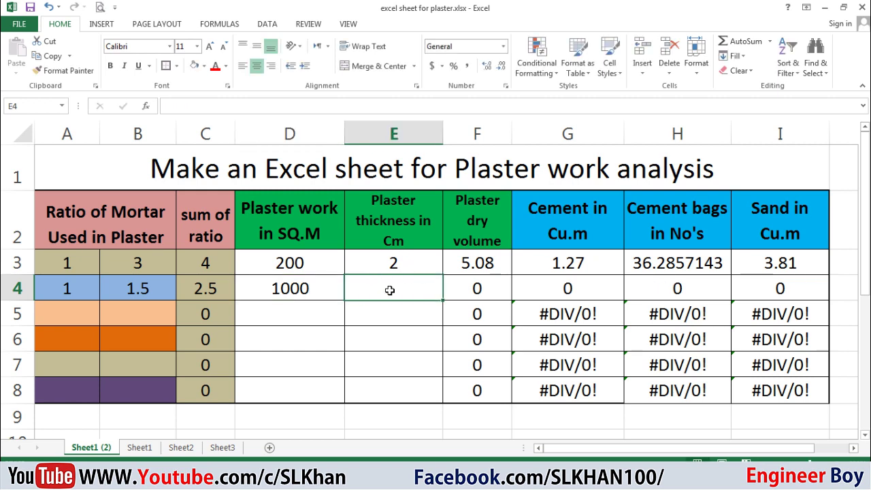
text(2)
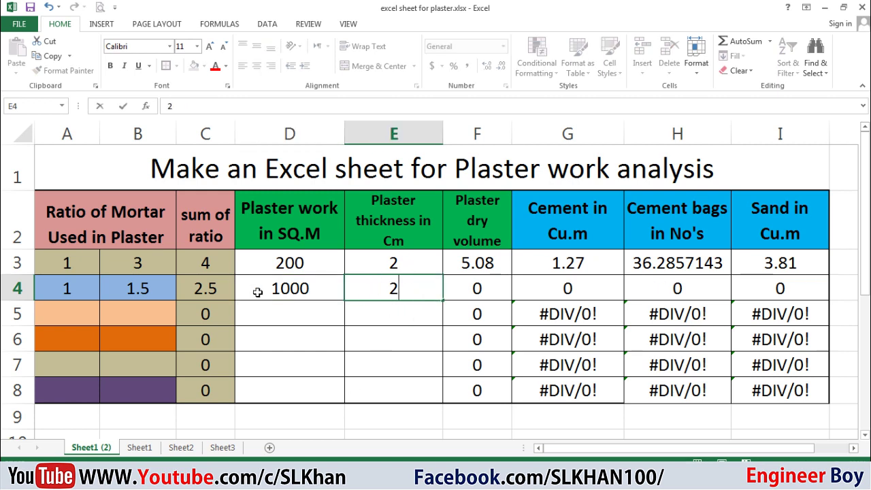
text(.5)
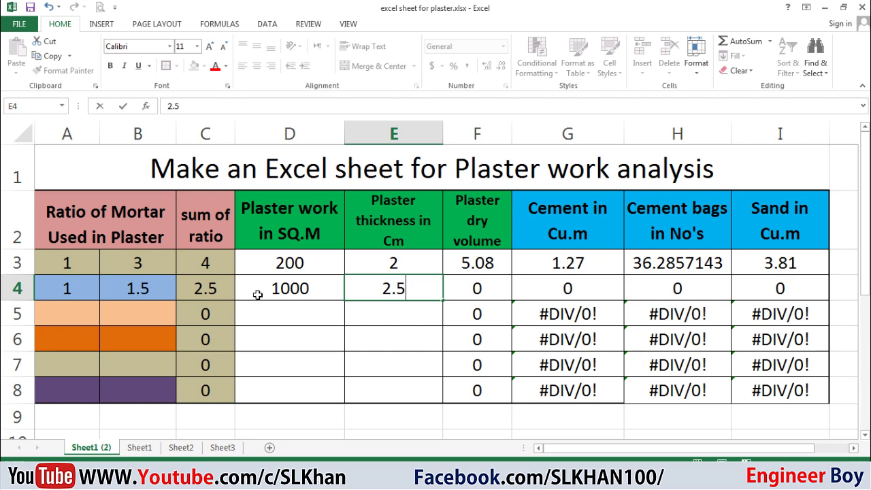
key(Return)
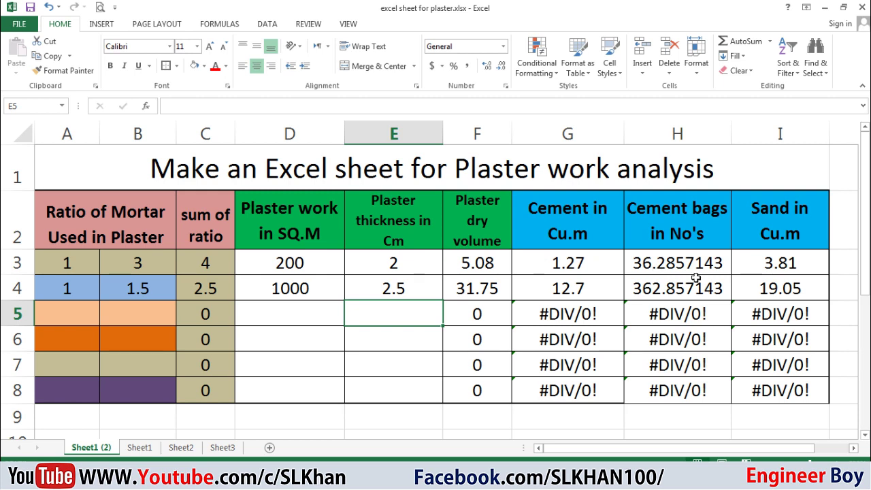
click(672, 292)
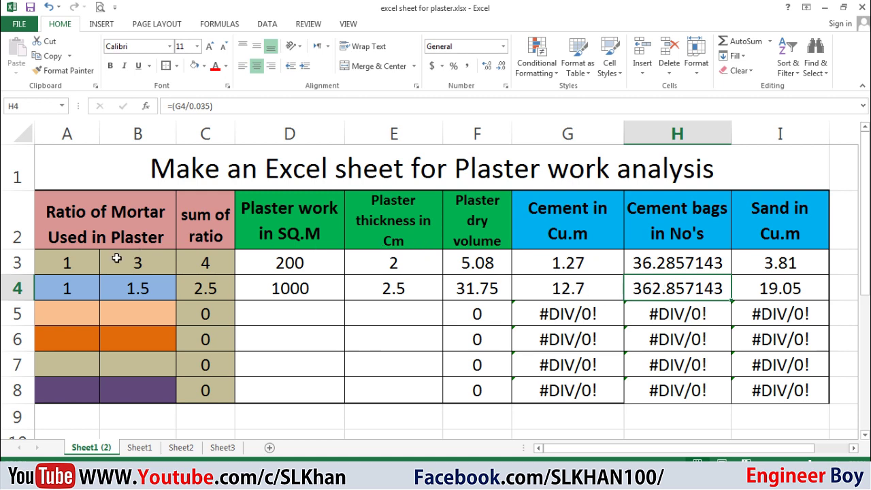
drag(67, 263, 762, 395)
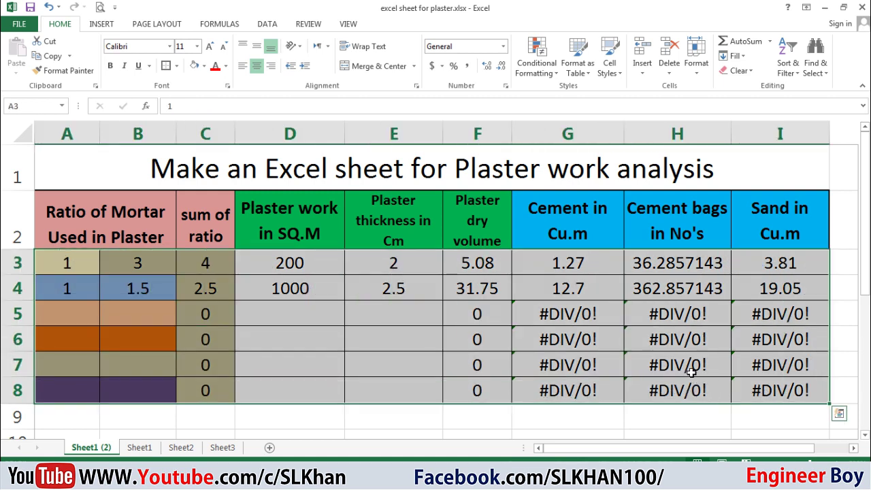
Delete all contents of A3:I8, then reselect cell A3
key(Delete)
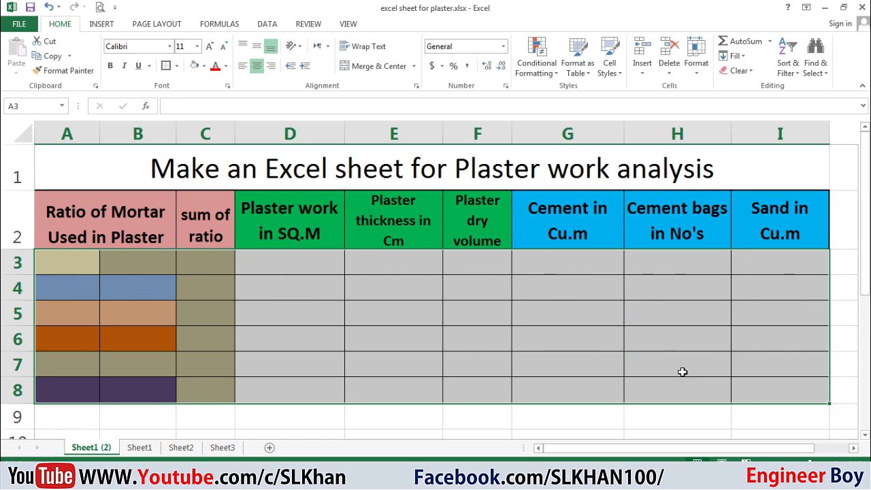
click(376, 272)
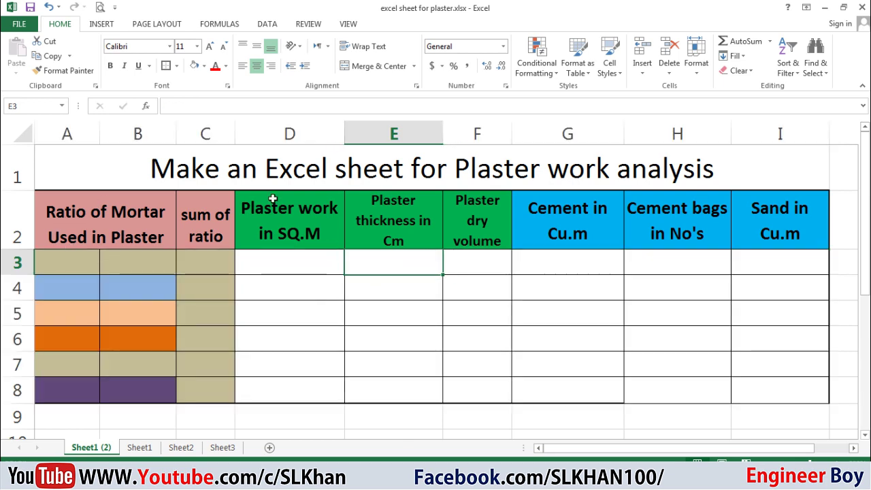
click(433, 294)
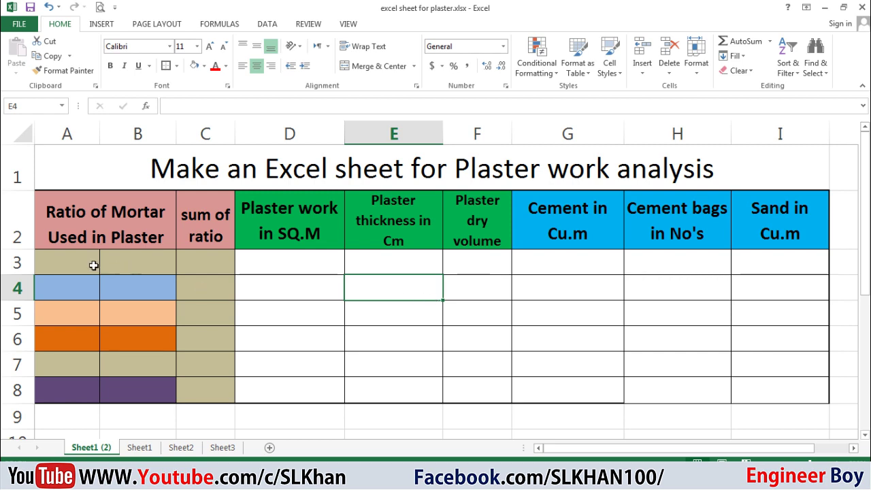
click(72, 265)
drag(72, 266, 138, 265)
click(82, 270)
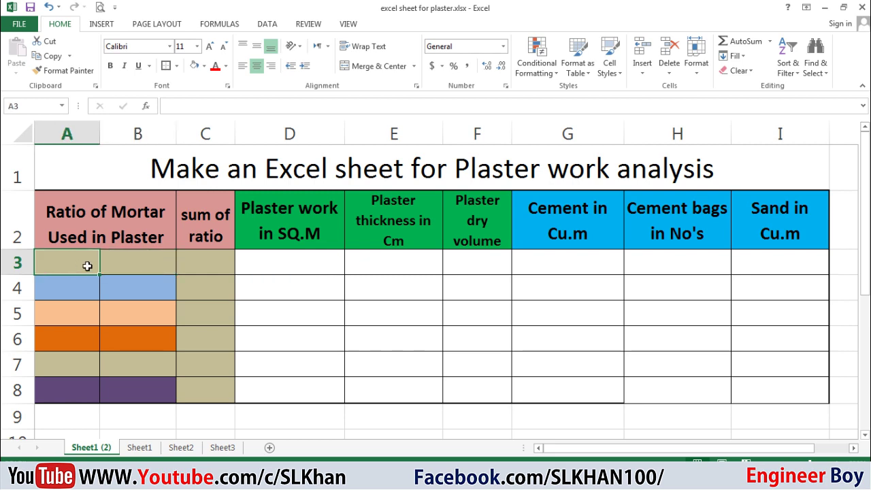
Enter the 1:2 ratio in row 3 and cement part 1 in A4 through A8
text(1)
click(128, 255)
text(2)
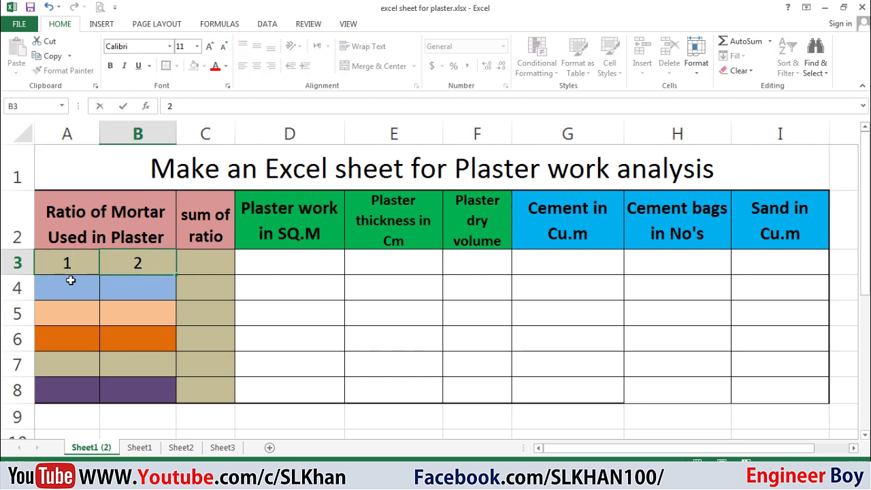
click(73, 277)
text(1)
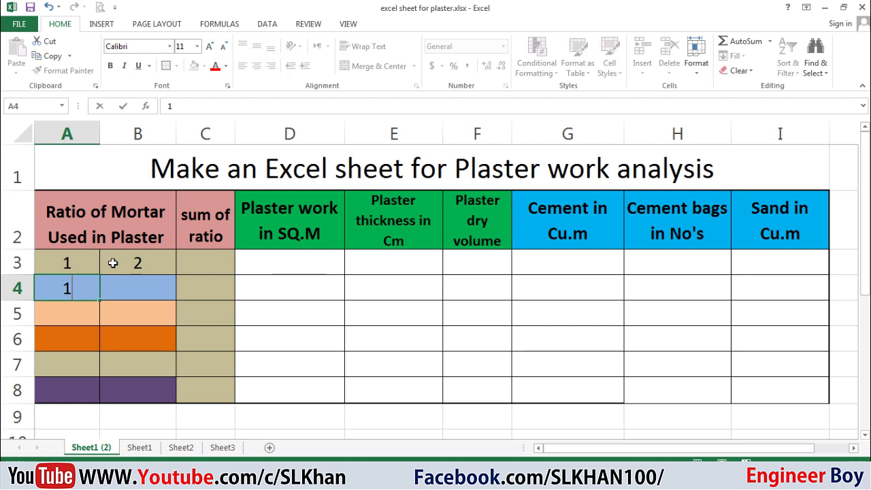
click(74, 316)
text(1)
click(69, 347)
text(1)
click(70, 365)
text(1)
click(70, 391)
text(1)
click(145, 284)
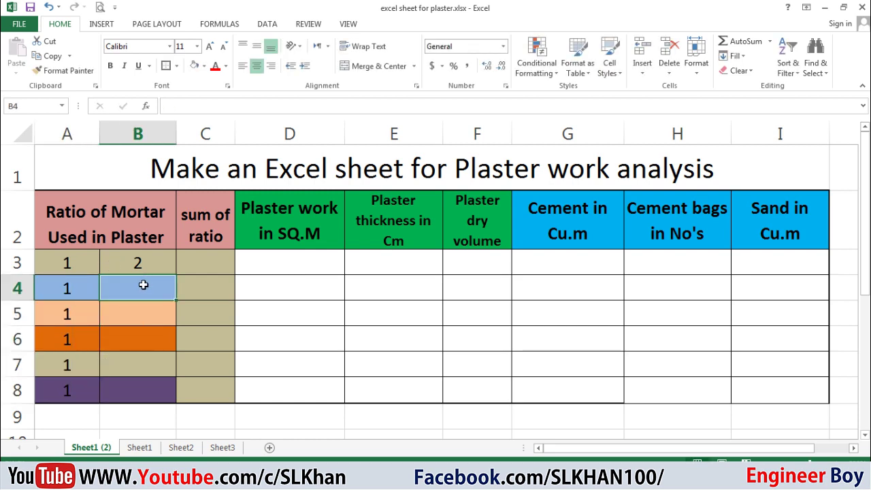
Enter 3, 3.5, 4, 5 and 1.5 in B4:B8, correcting a mistyped 1.4
text(3)
click(136, 313)
text(3)
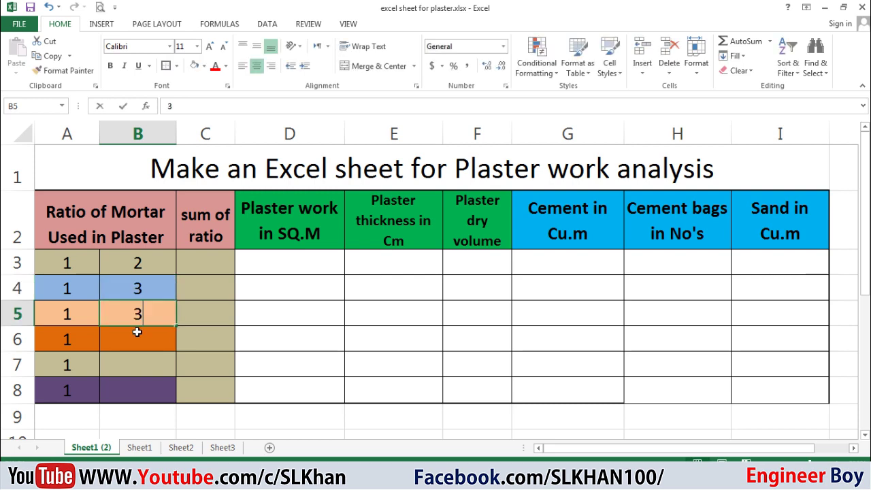
text(.5)
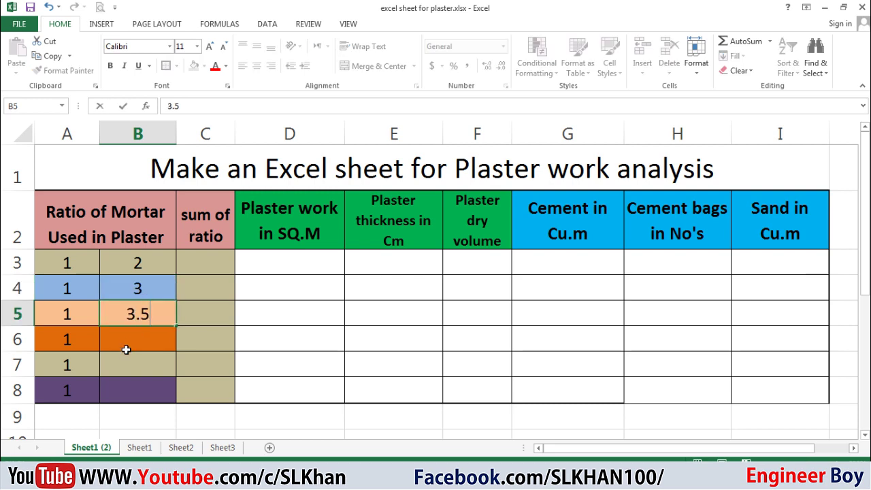
click(133, 339)
text(4)
click(122, 364)
text(5)
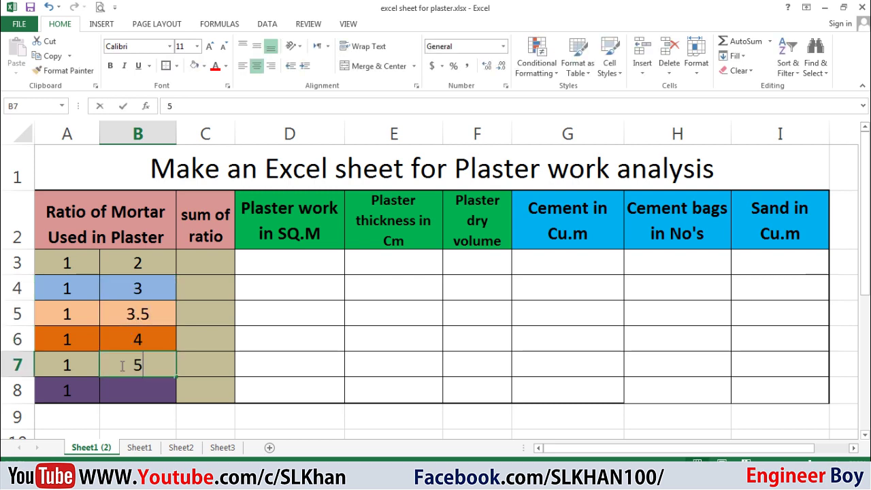
click(115, 386)
text(1.4)
key(BackSpace)
text(5)
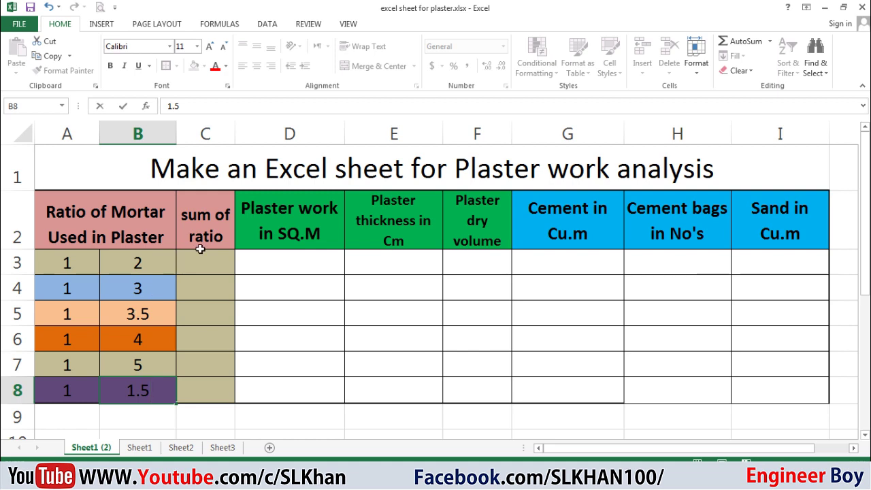
click(281, 260)
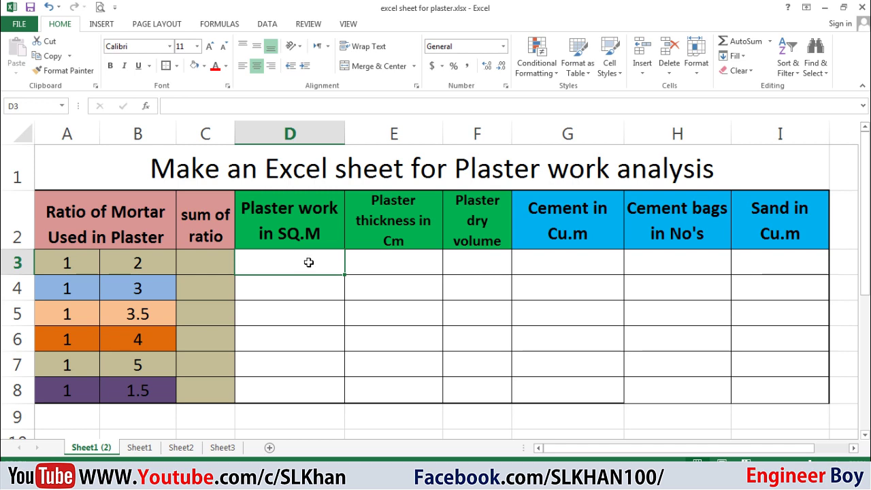
Type plaster areas 500, 550, 100, 200, 60 and 600 into D3:D8
text(500)
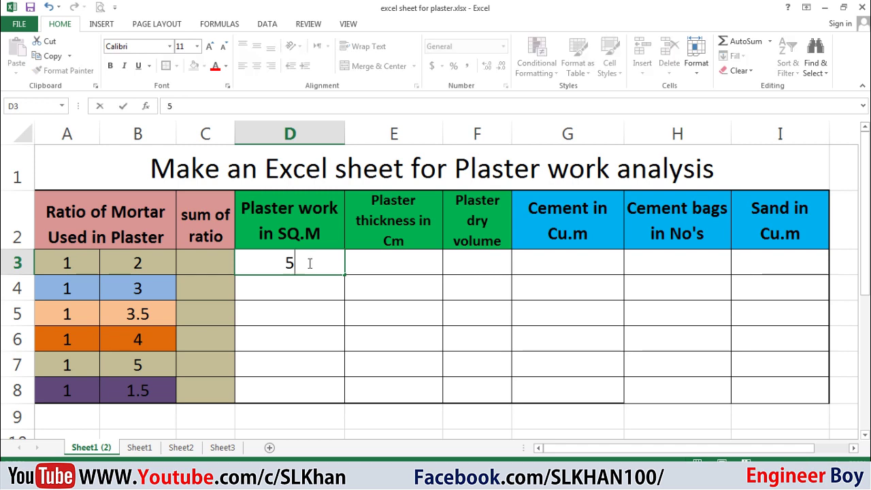
key(Return)
text(550)
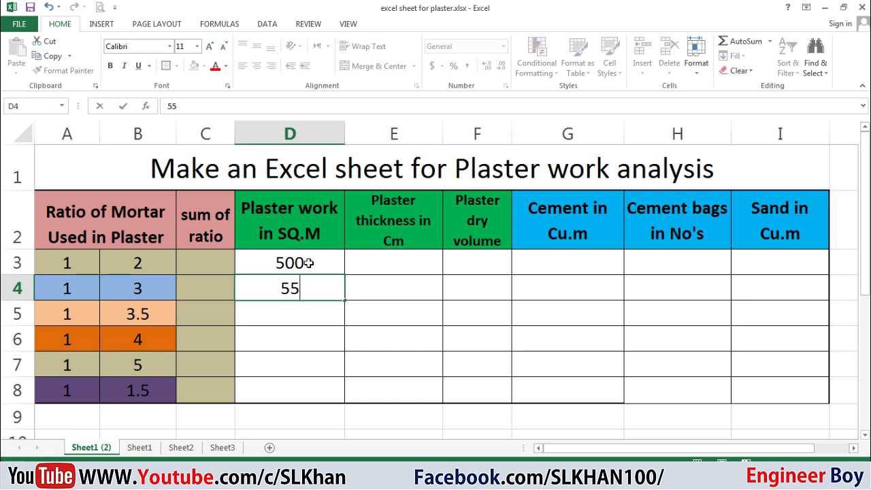
key(Return)
text(100)
key(Return)
text(200)
key(Return)
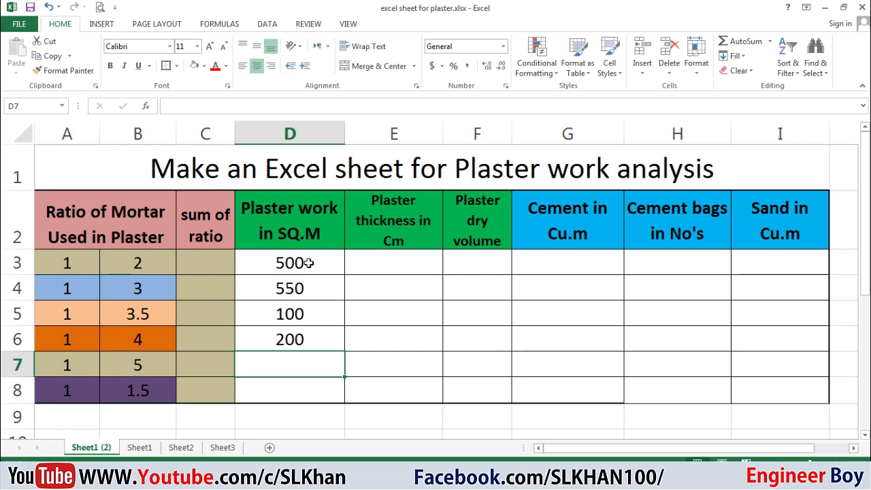
text(60)
key(Return)
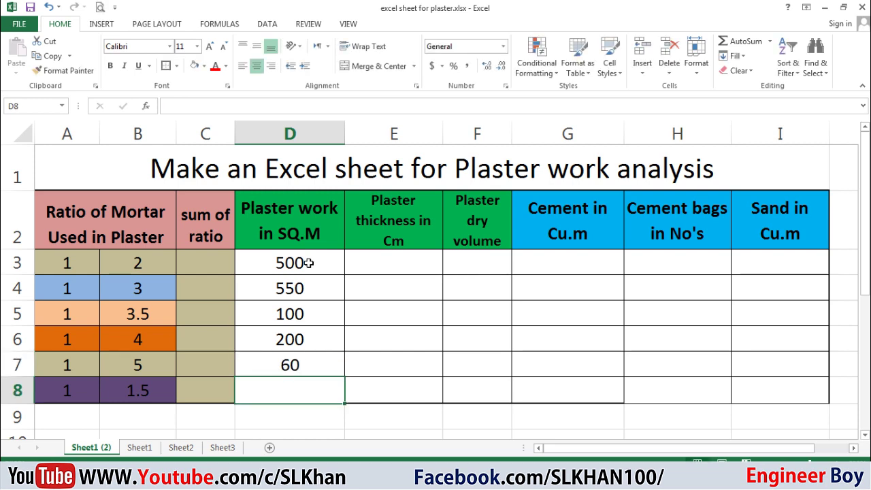
text(600)
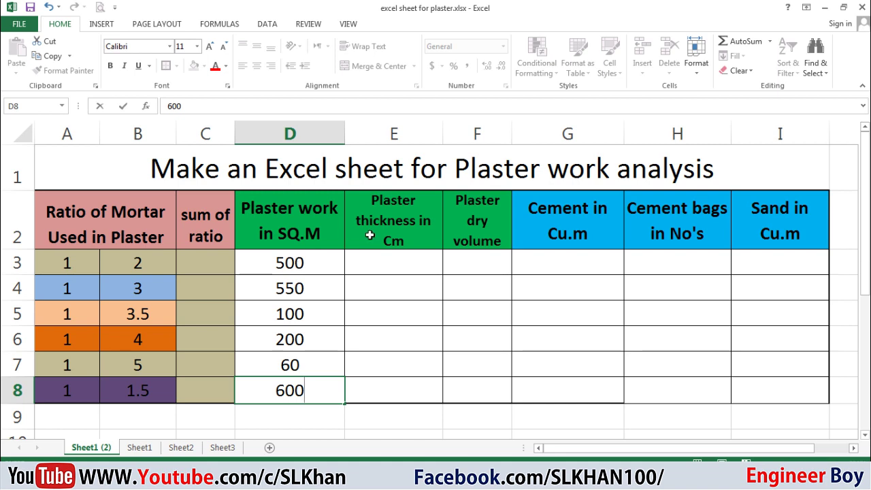
click(393, 256)
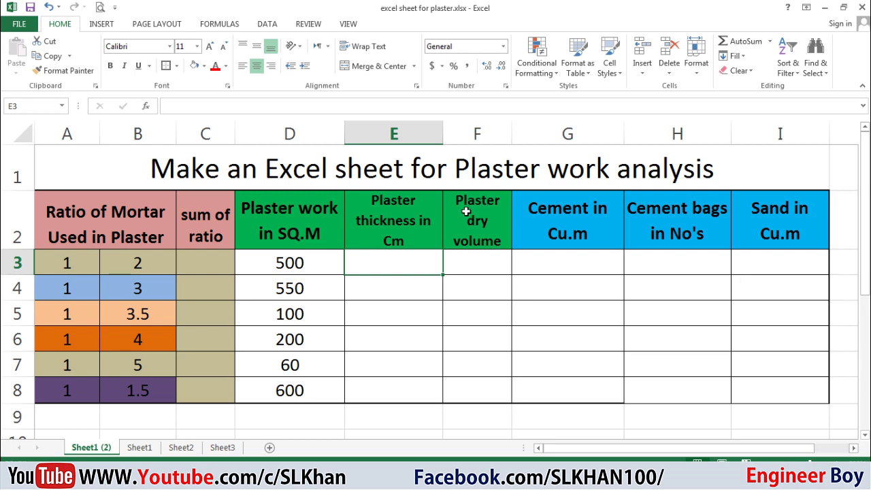
Enter thicknesses 1, 1.5, 2, 3, 1.25 and 0.5 cm into E3:E8
text(1)
key(Return)
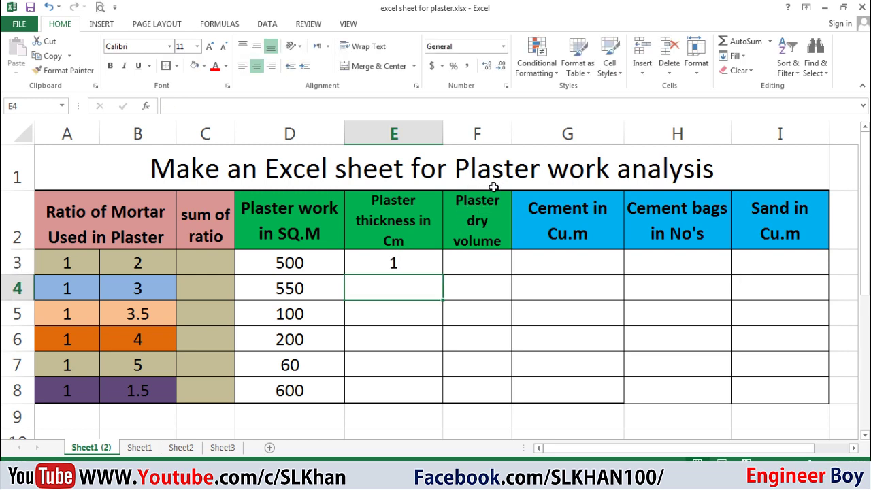
text(1.5)
key(Return)
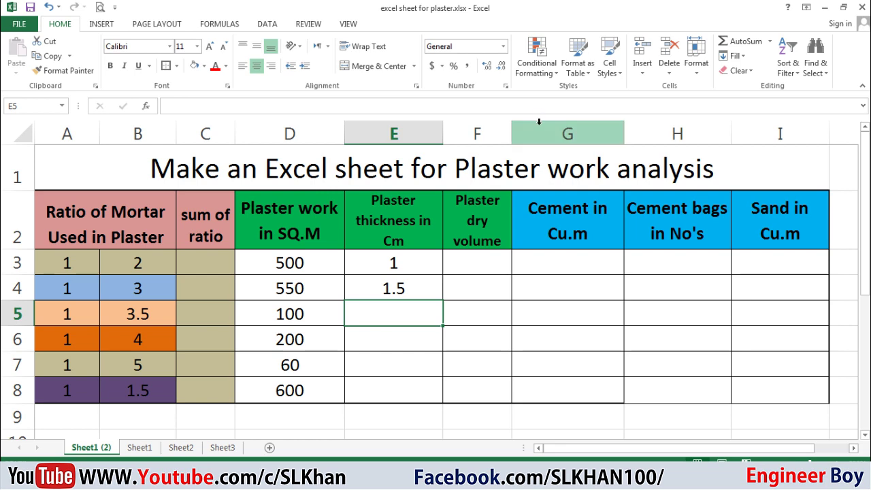
text(2)
key(Return)
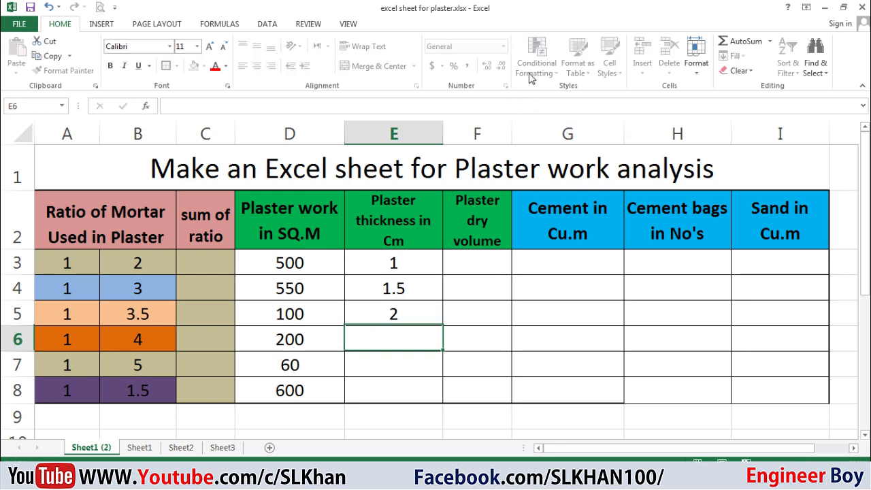
text(3)
key(Return)
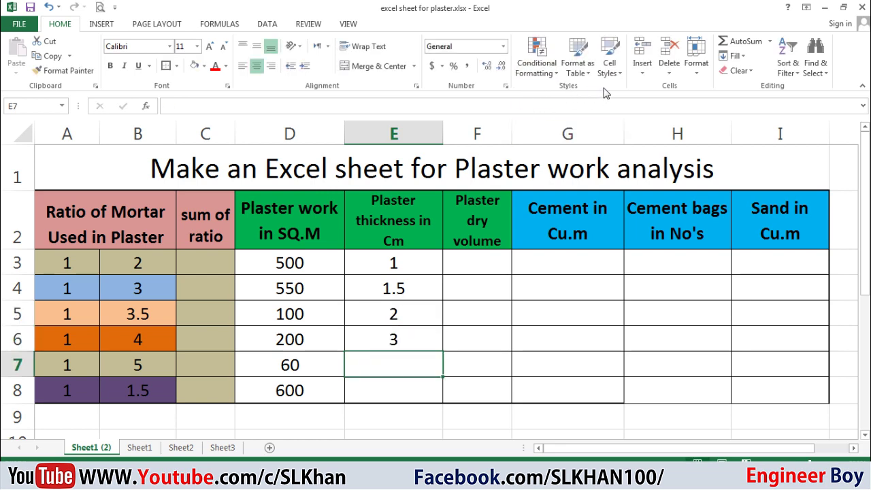
text(1.25)
key(Return)
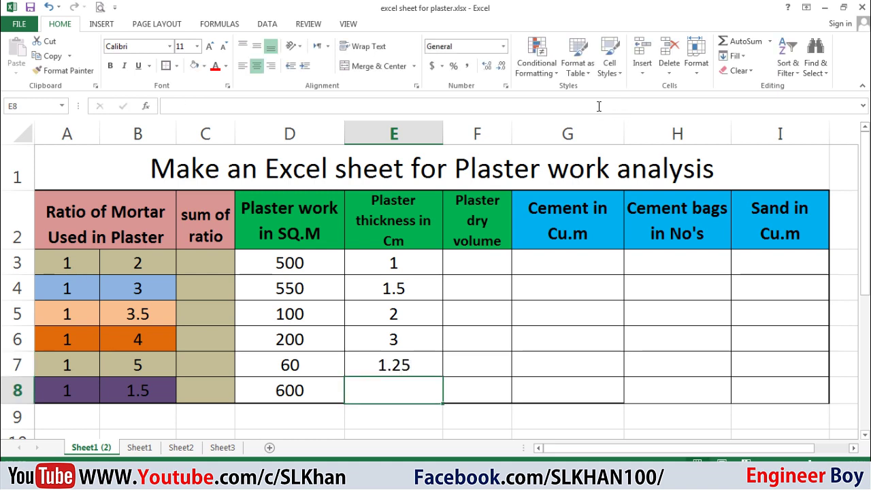
text(0.5)
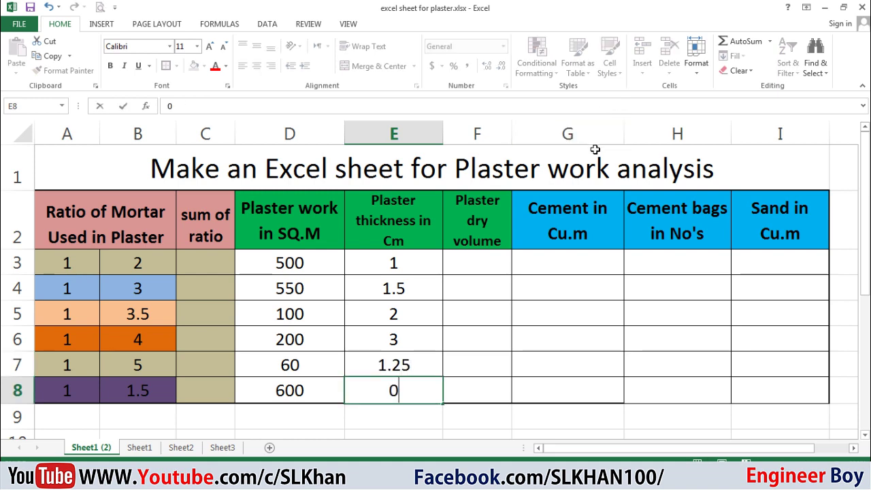
click(548, 328)
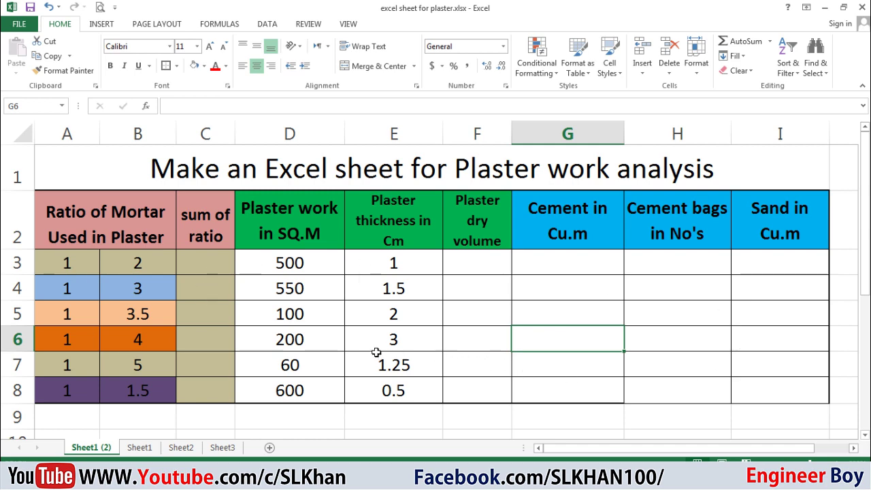
Enter =A3+B3 in C3 and fill it down to C8
click(213, 262)
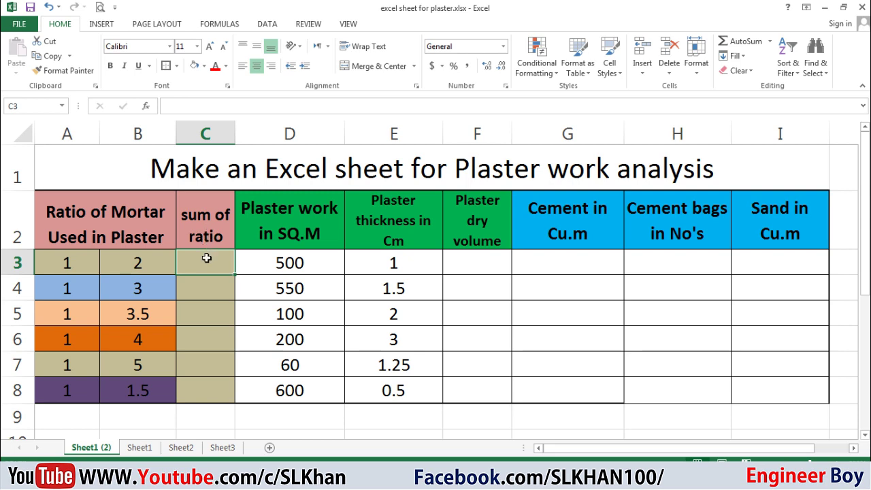
text(=)
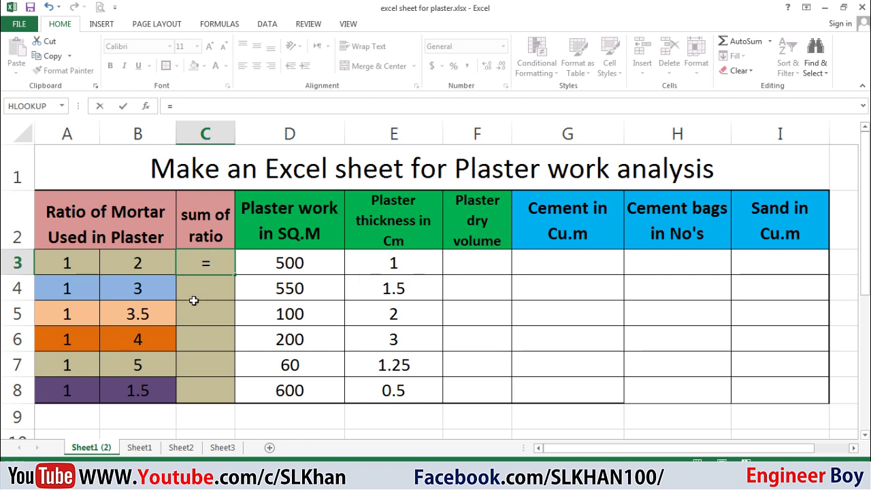
click(71, 263)
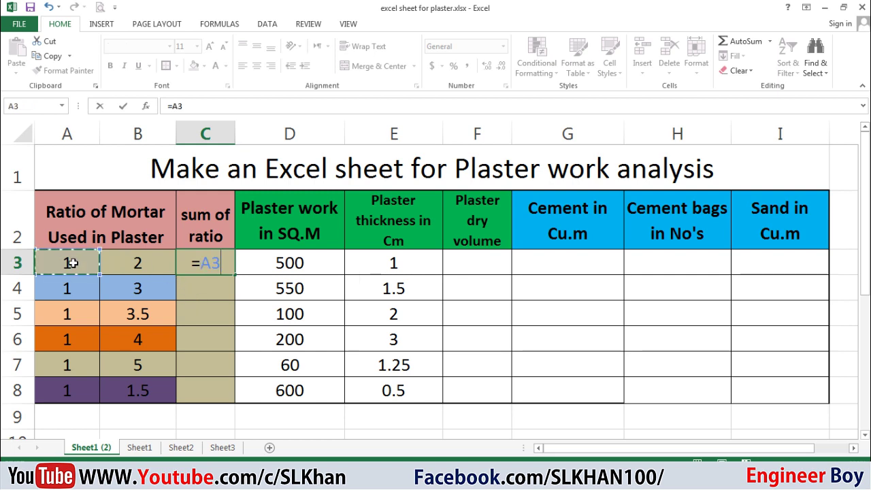
text(+)
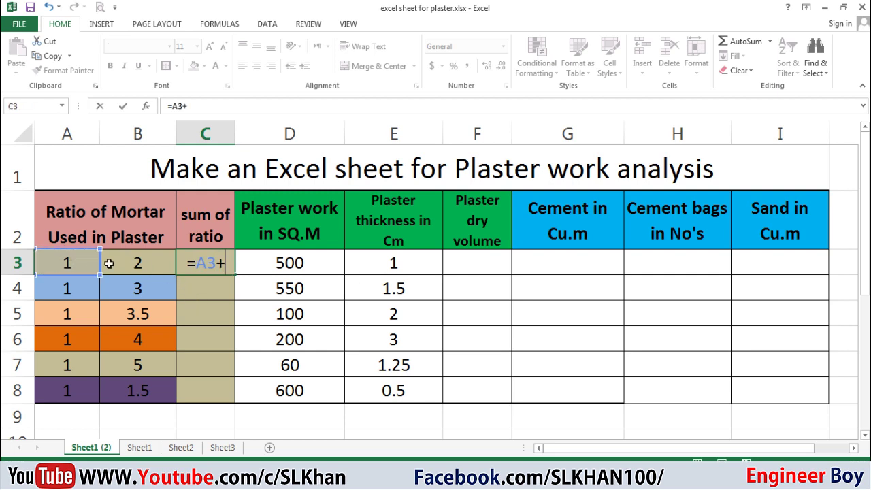
click(111, 264)
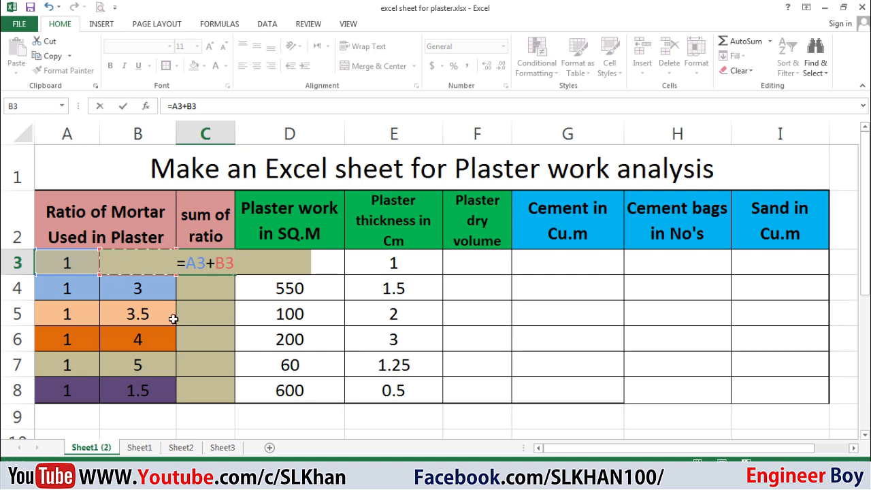
key(Return)
click(208, 261)
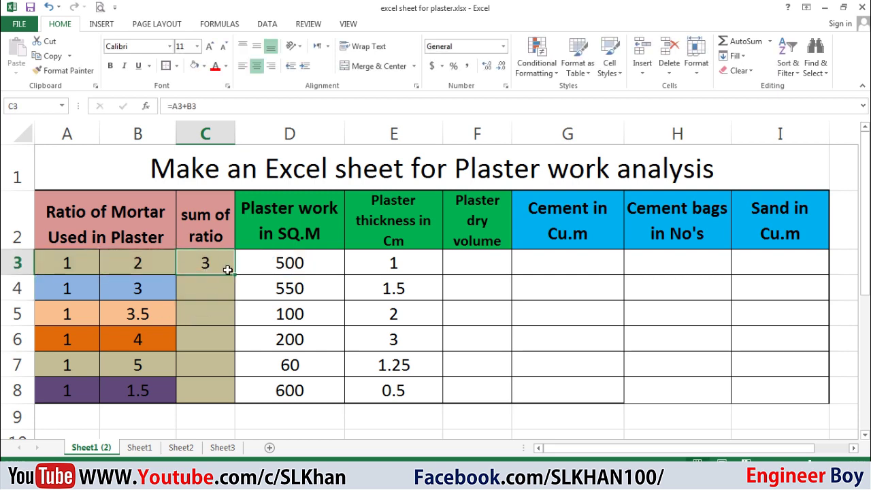
drag(235, 275, 230, 401)
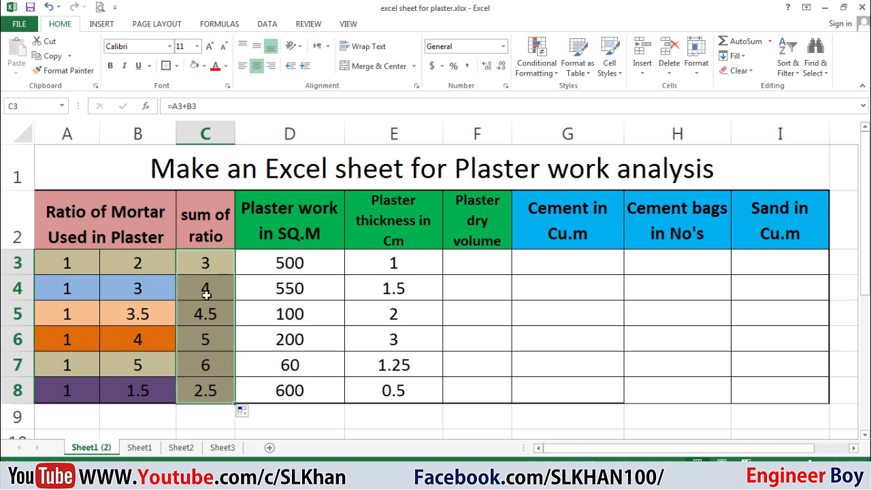
click(211, 301)
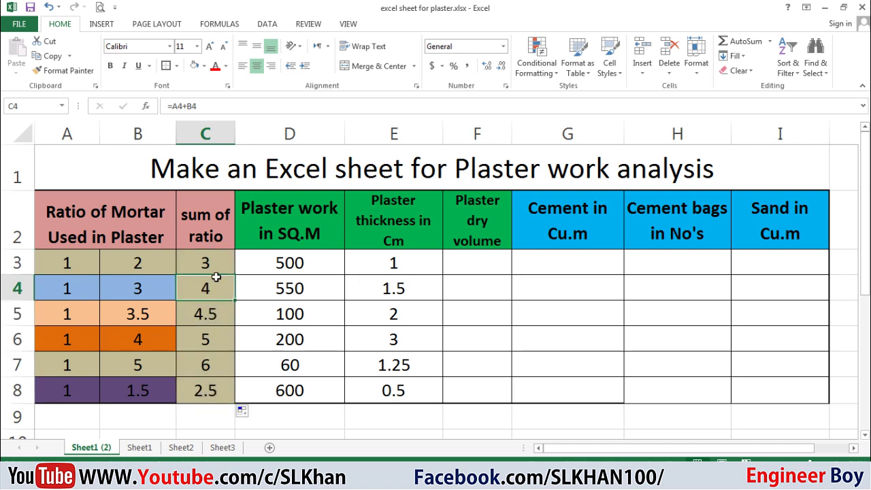
click(476, 259)
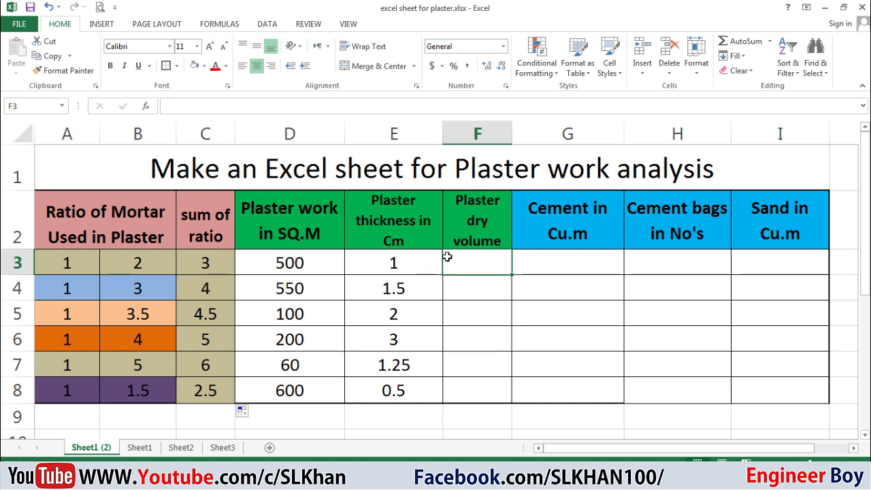
Enter =(D3*(E3/100)*1.27) in F3, giving a dry volume of 6.35
click(475, 279)
click(466, 265)
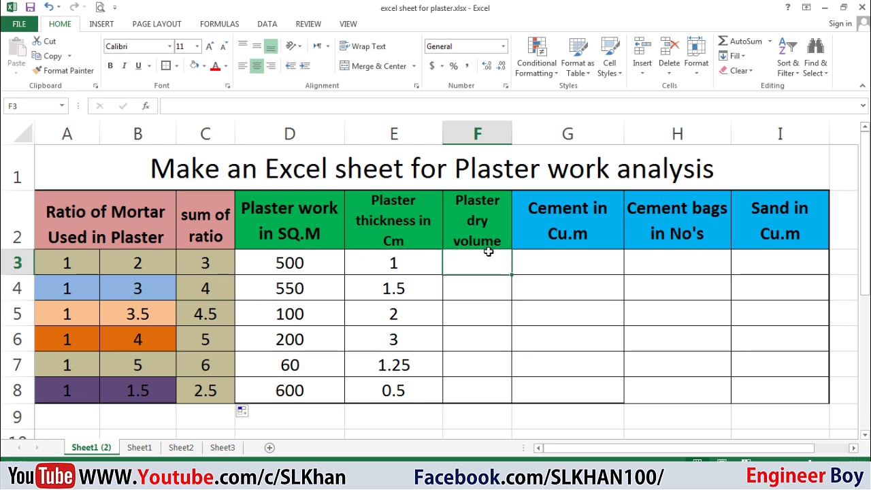
text(=)
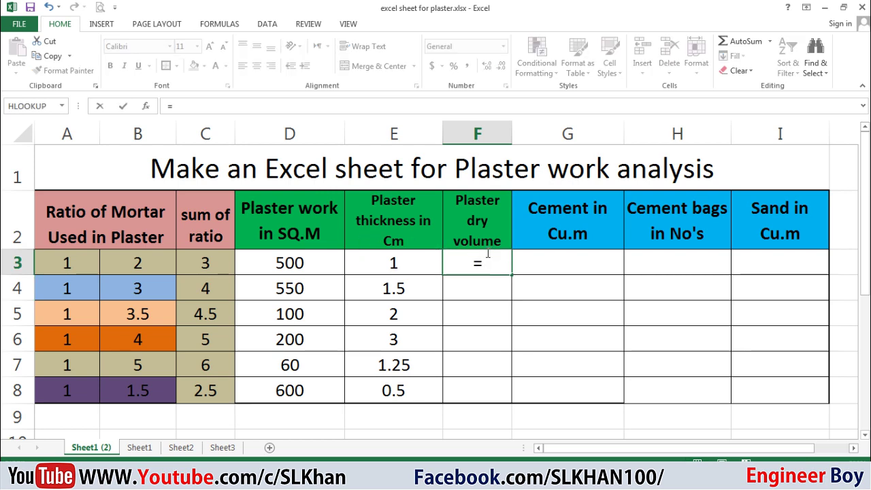
text(()
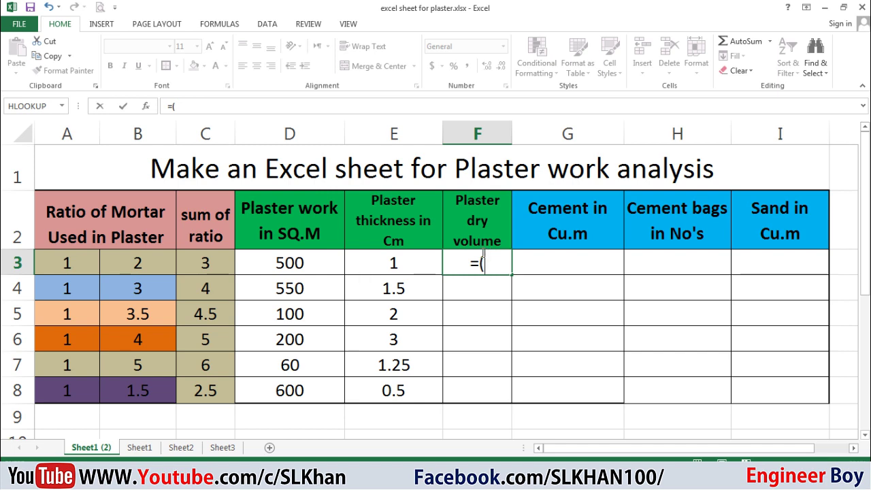
click(318, 261)
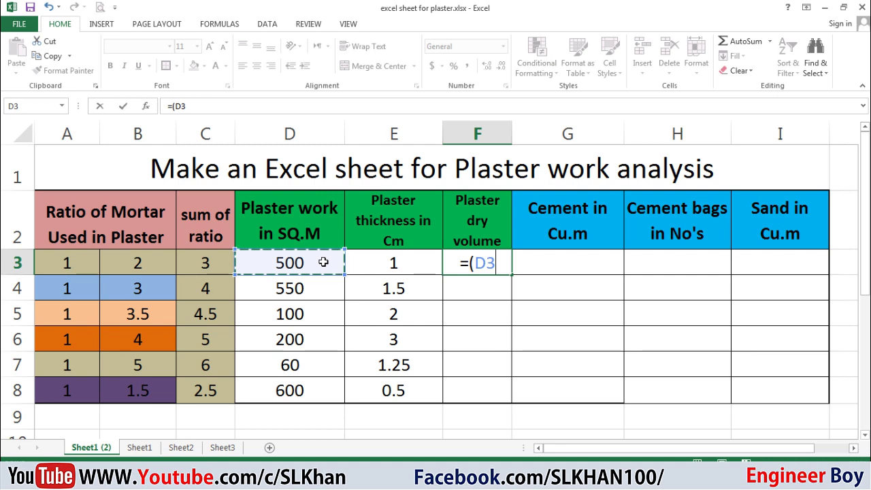
text(*)
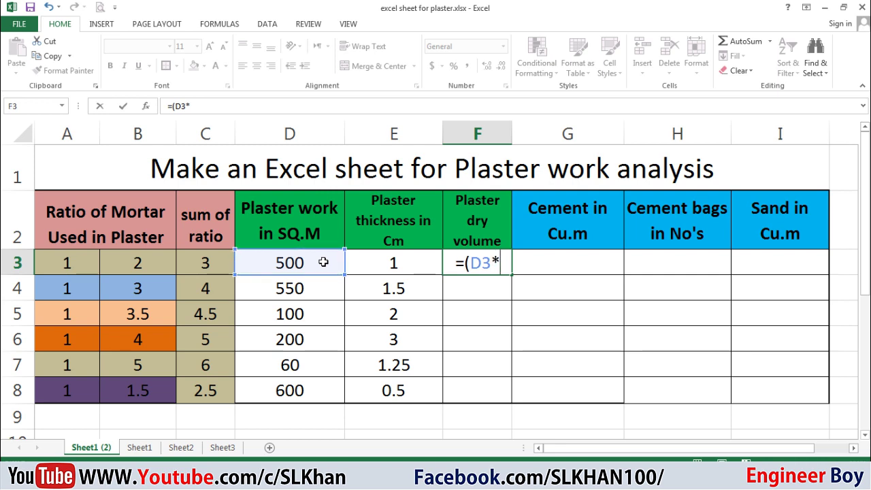
text(()
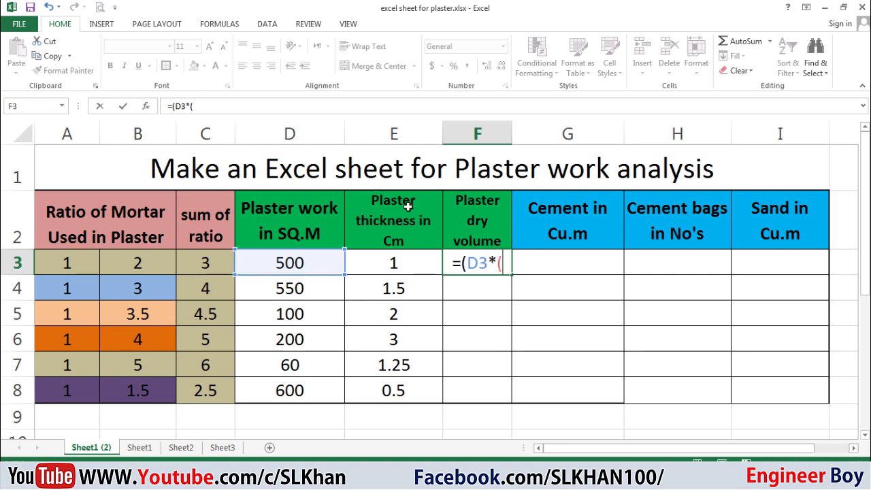
click(384, 267)
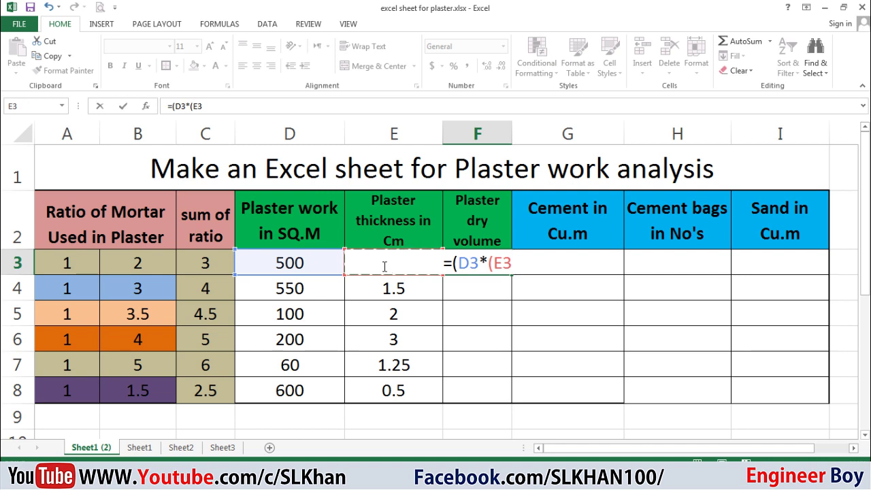
text(/100)
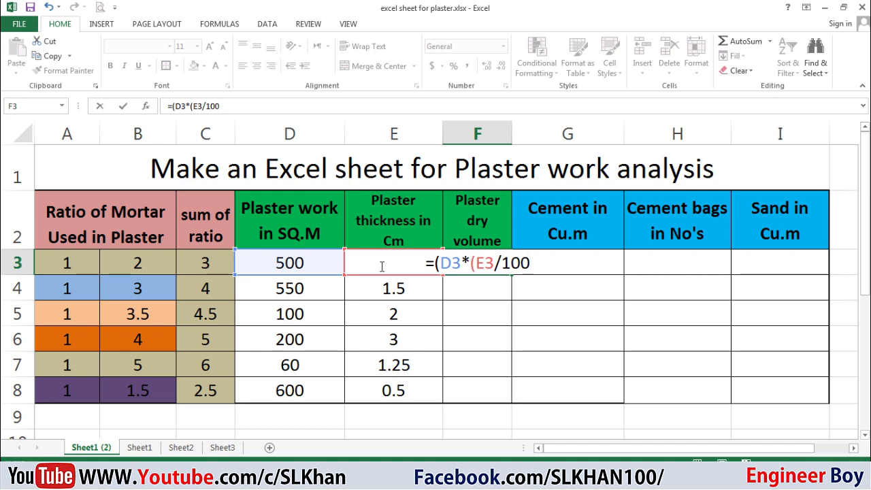
text())
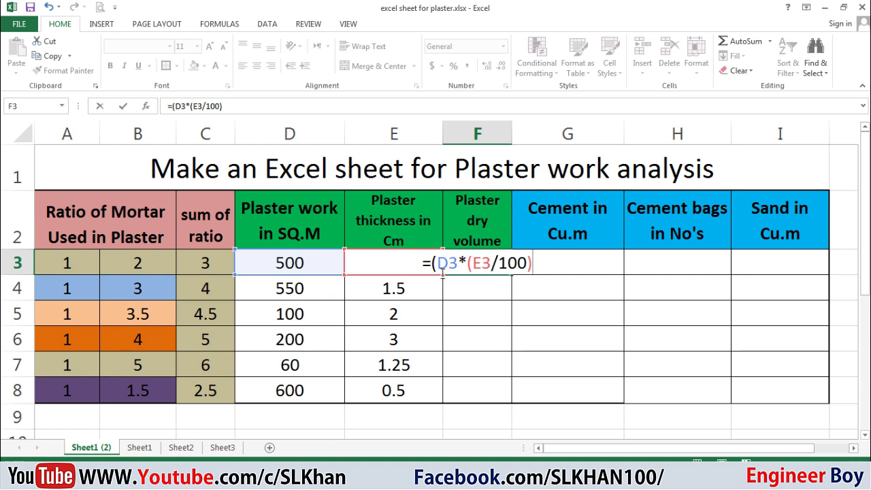
text(*)
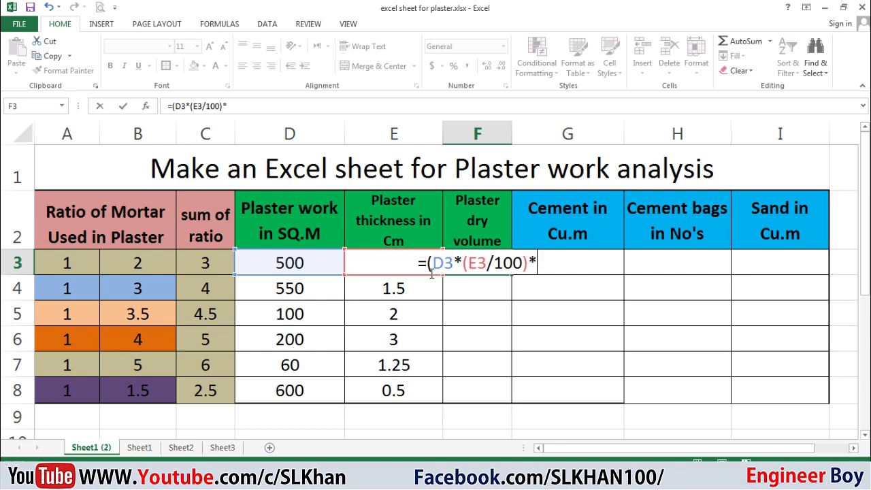
text(1.27)
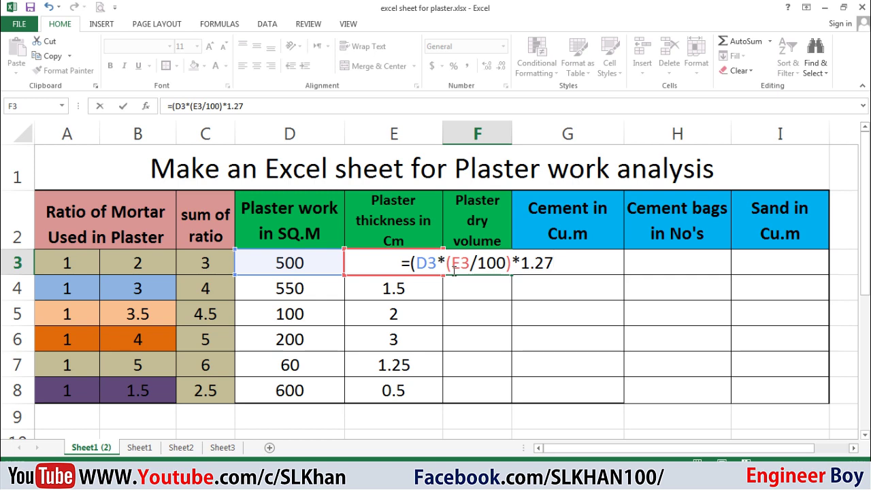
text())
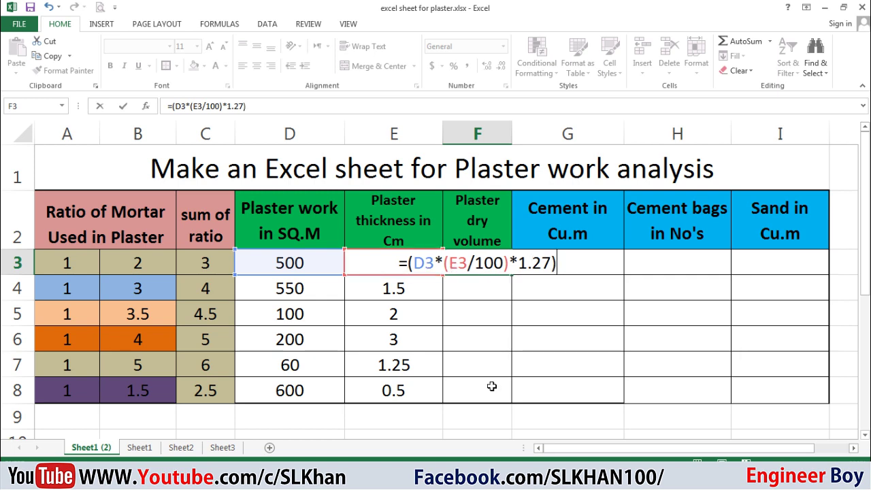
key(Return)
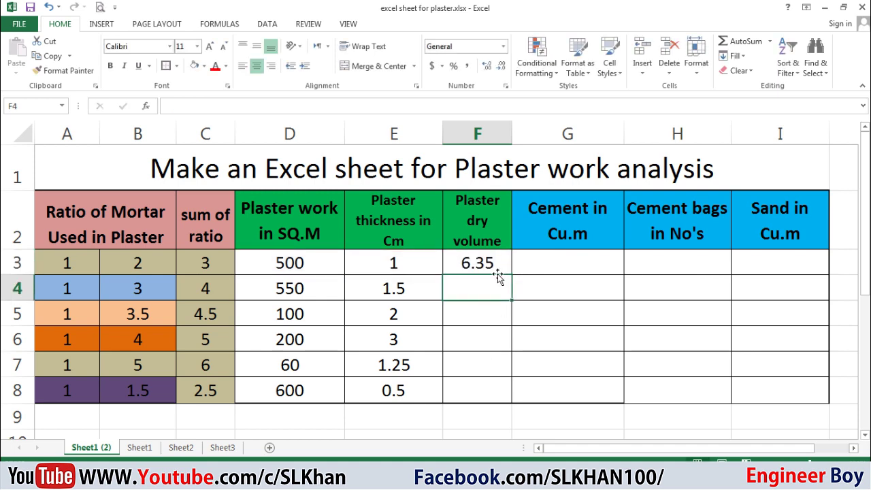
click(478, 264)
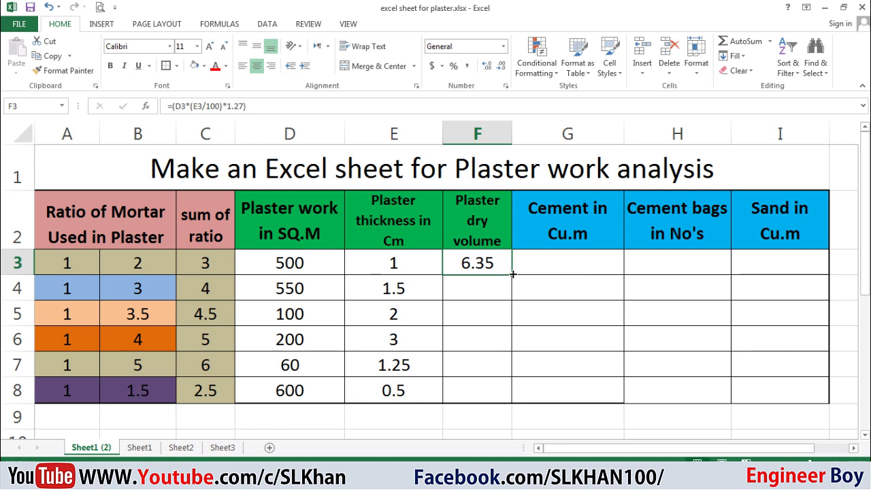
Fill F3's dry volume formula down through F8
drag(511, 273, 522, 401)
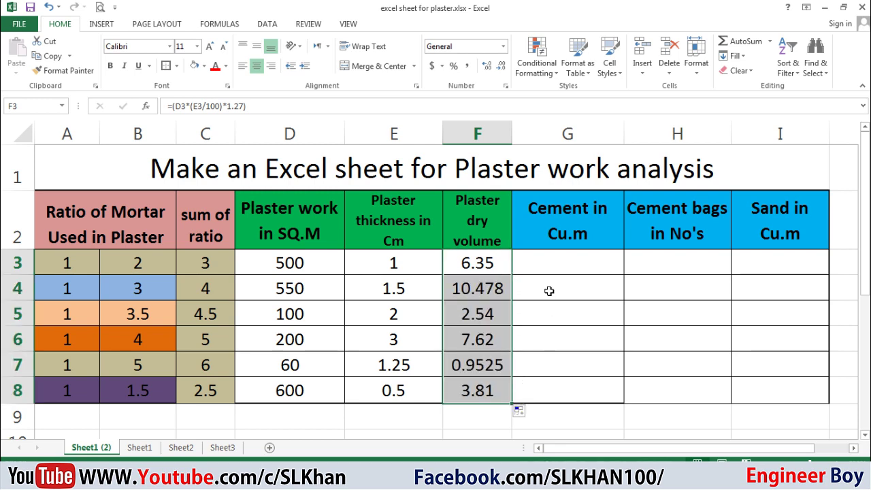
click(534, 250)
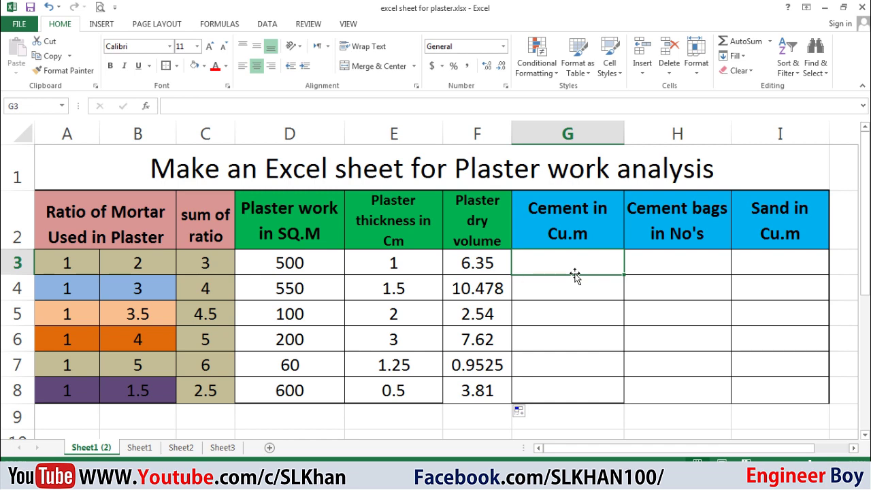
Enter =(A3/C3)*F3 in G3 and fill it down to G8
text(=)
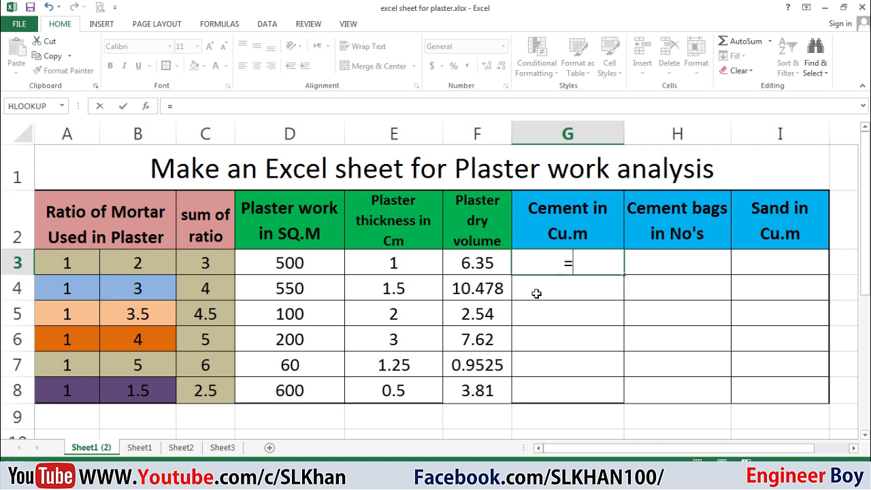
text(()
click(87, 271)
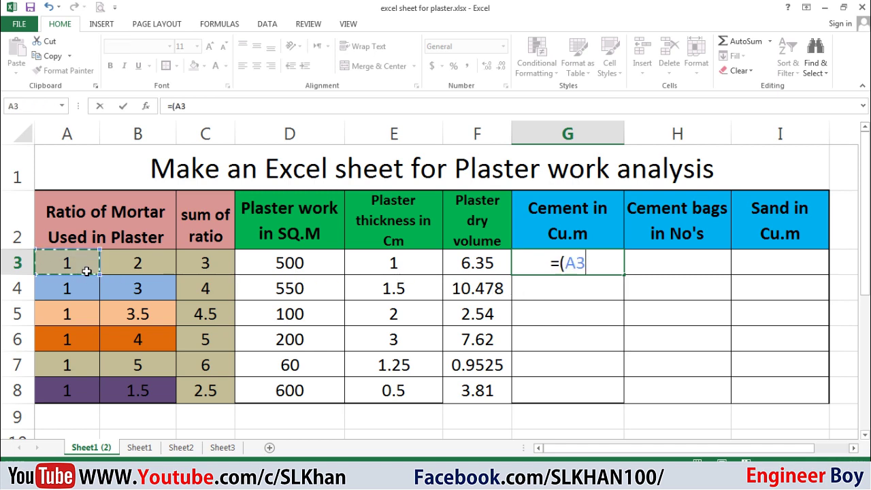
text(/)
click(194, 264)
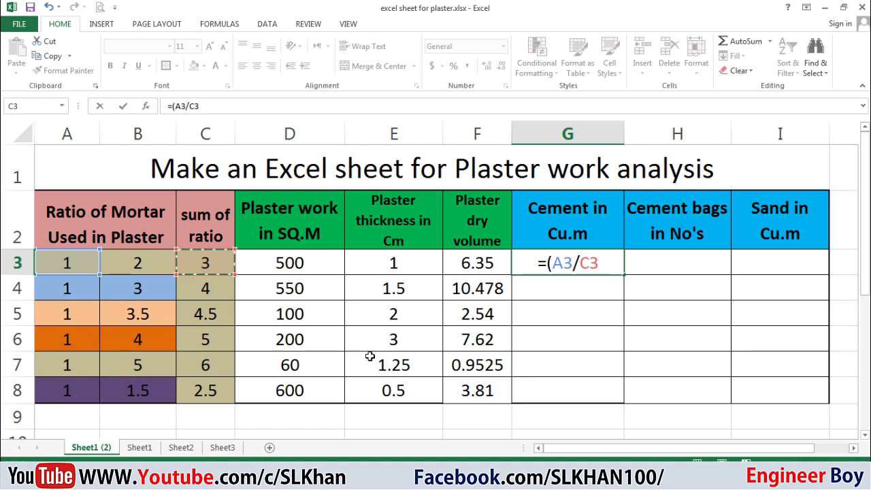
text())
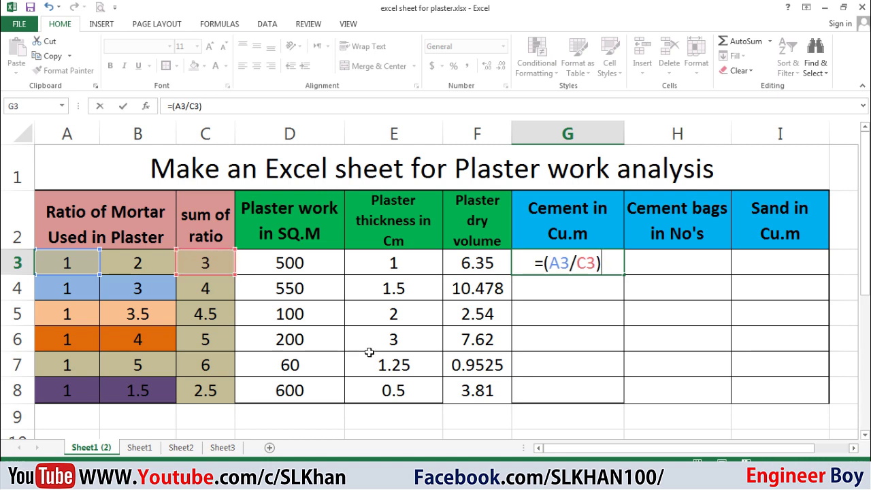
text(*)
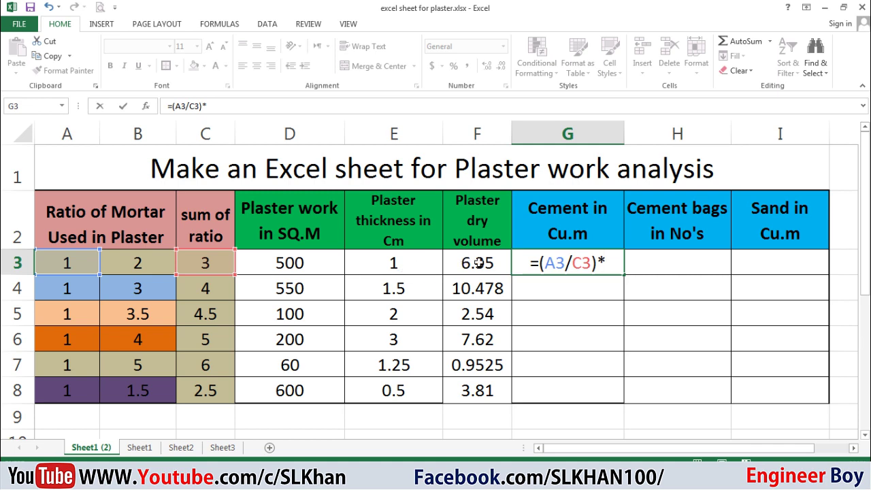
click(477, 264)
key(Return)
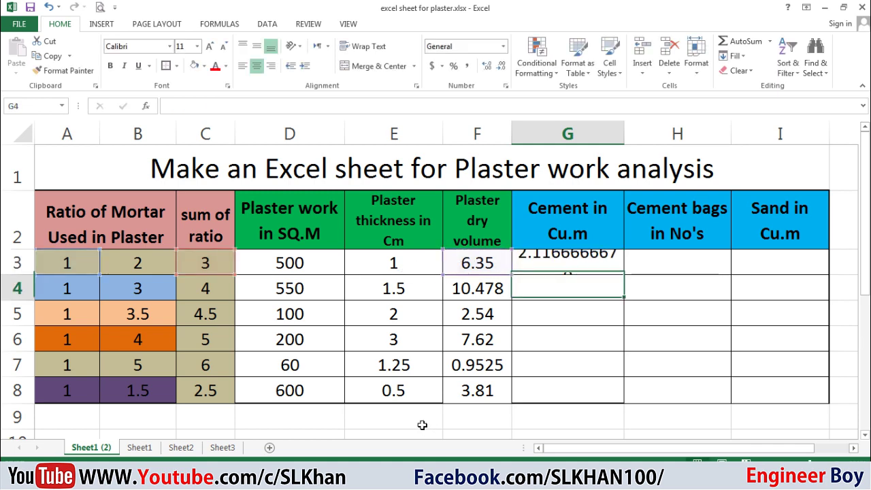
click(586, 260)
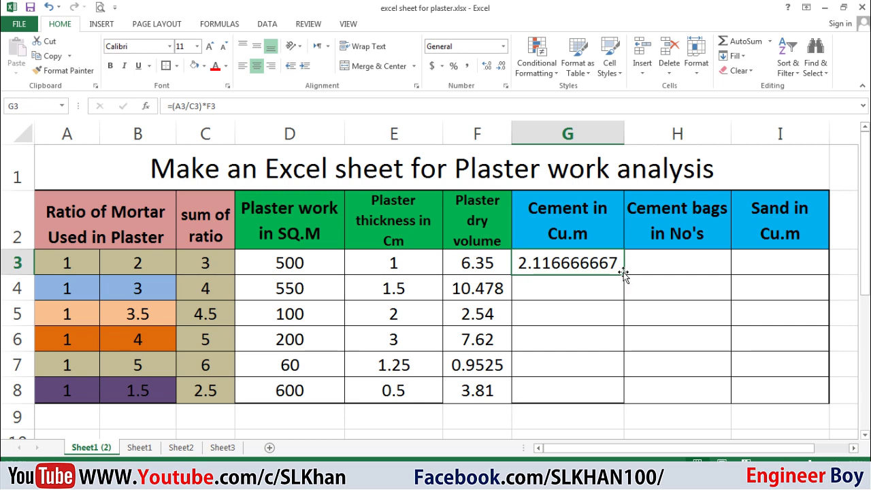
drag(624, 274, 601, 401)
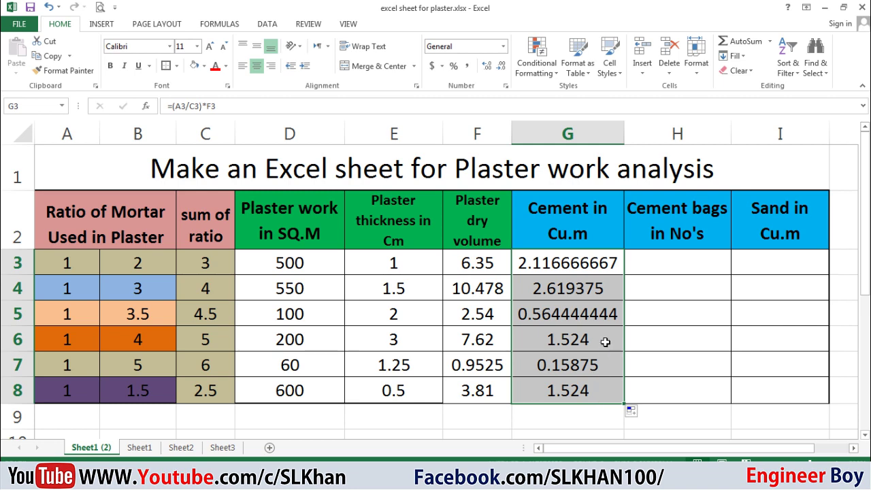
click(653, 252)
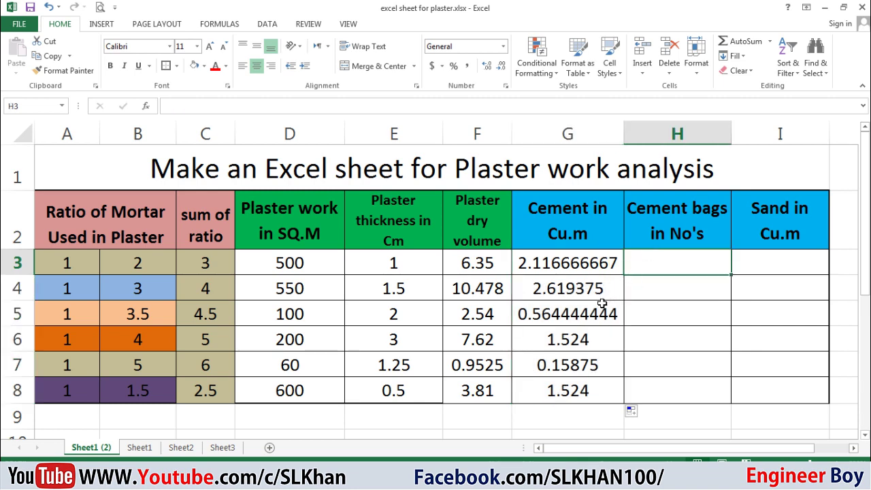
Review G3's cement formula in edit mode and cancel the accidental change
click(571, 264)
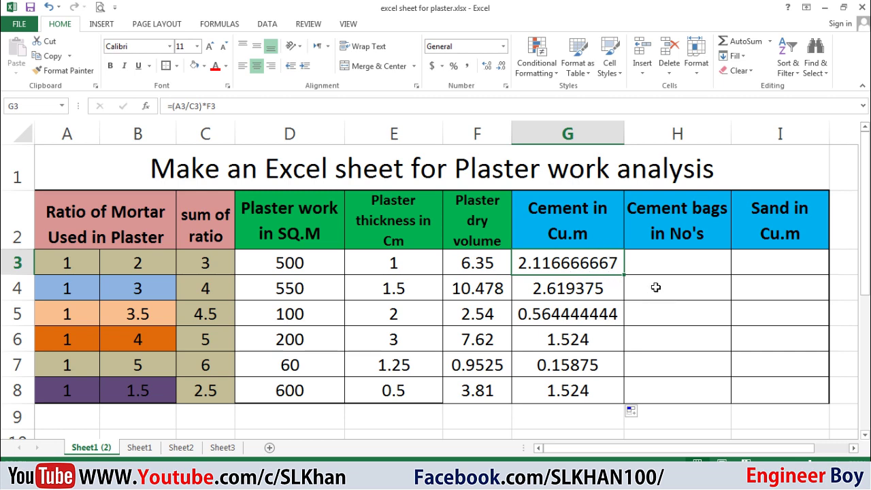
key(F2)
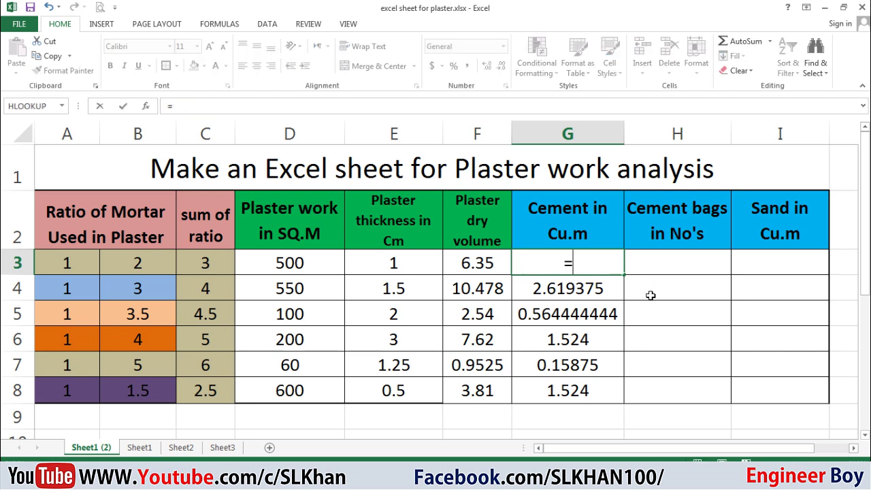
click(643, 306)
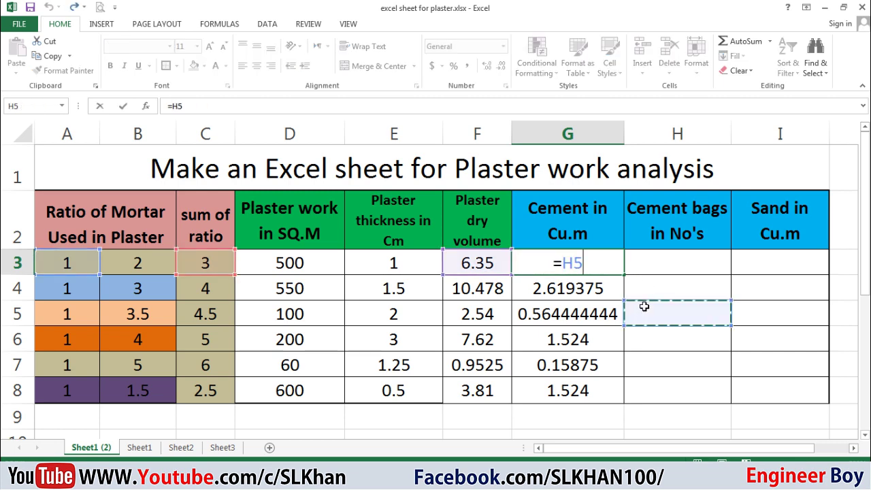
key(Escape)
Enter =G3/0.035 in H3 and fill it down to H8
click(656, 266)
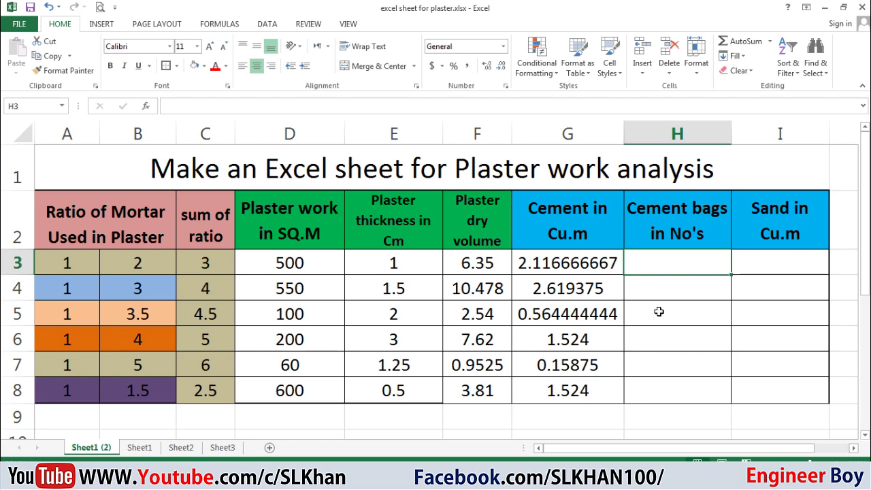
text(=)
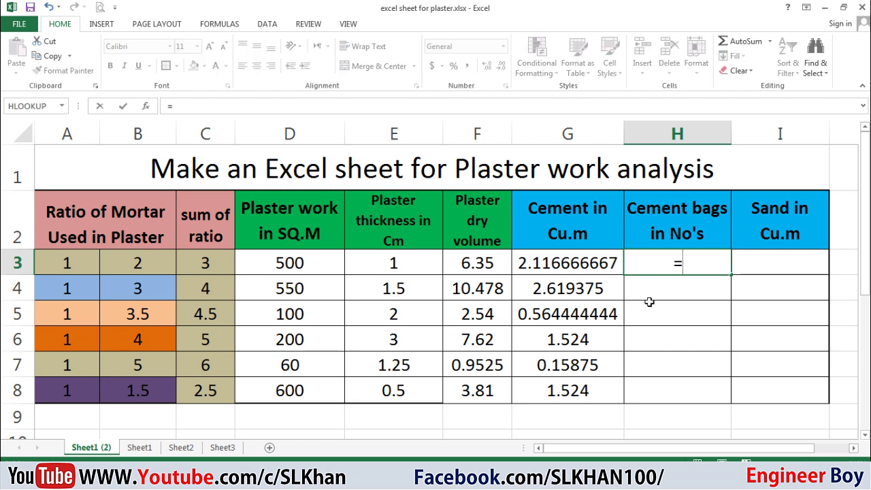
click(571, 269)
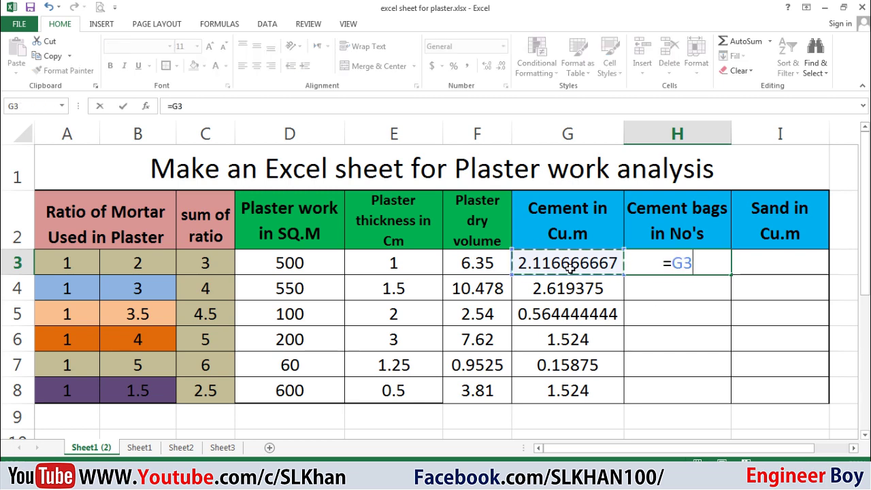
text(/0.035)
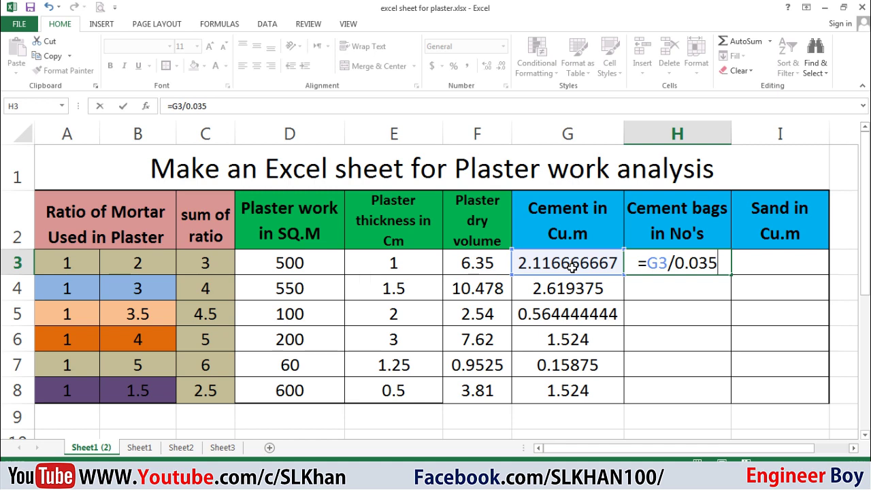
key(Return)
click(639, 260)
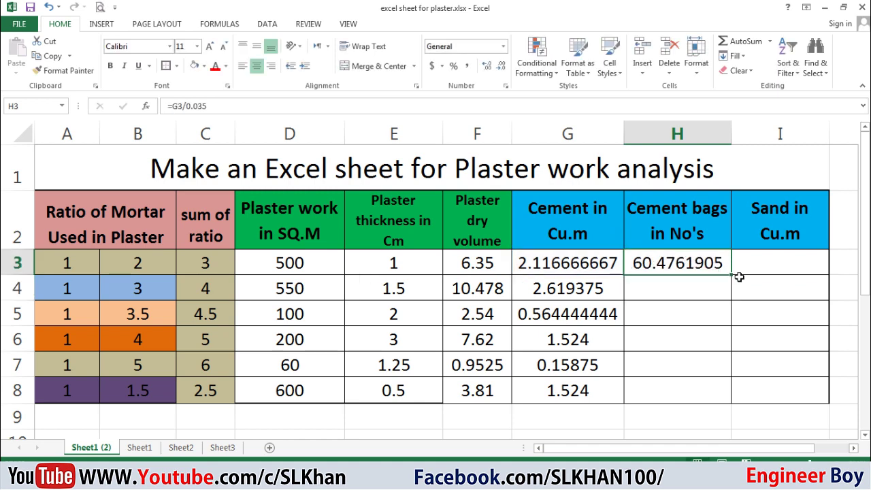
drag(732, 273, 703, 395)
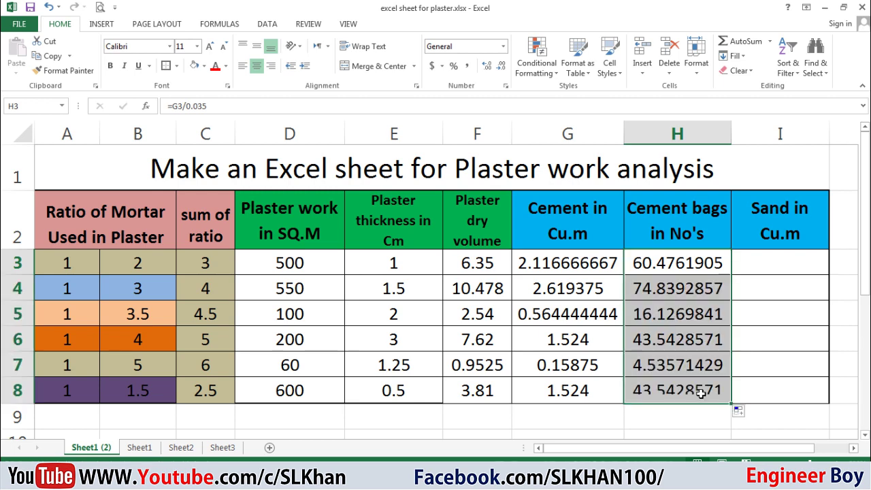
click(756, 263)
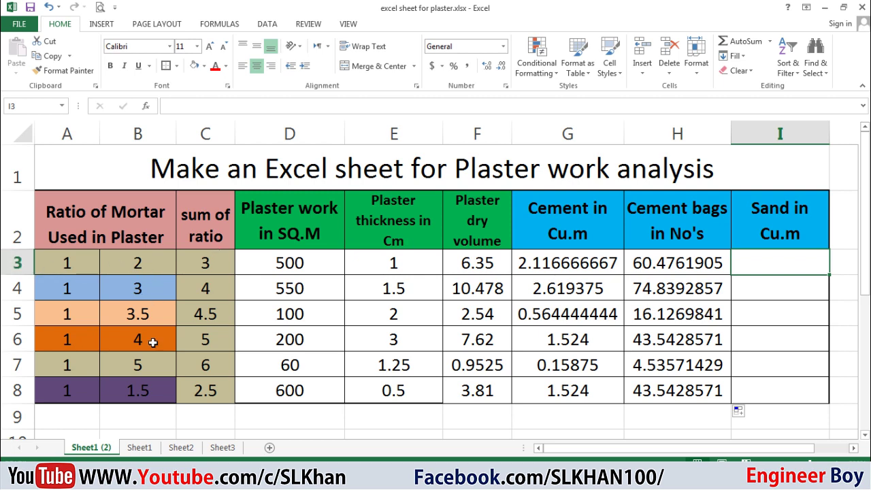
click(65, 262)
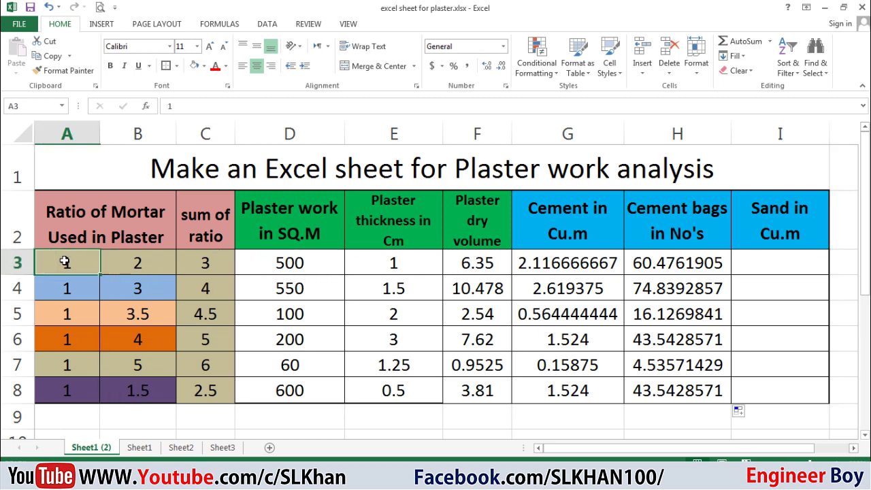
click(126, 261)
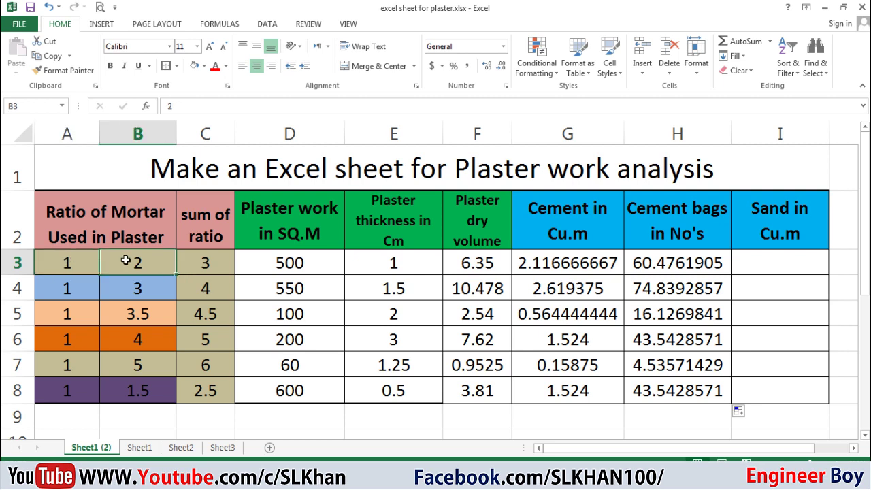
click(73, 263)
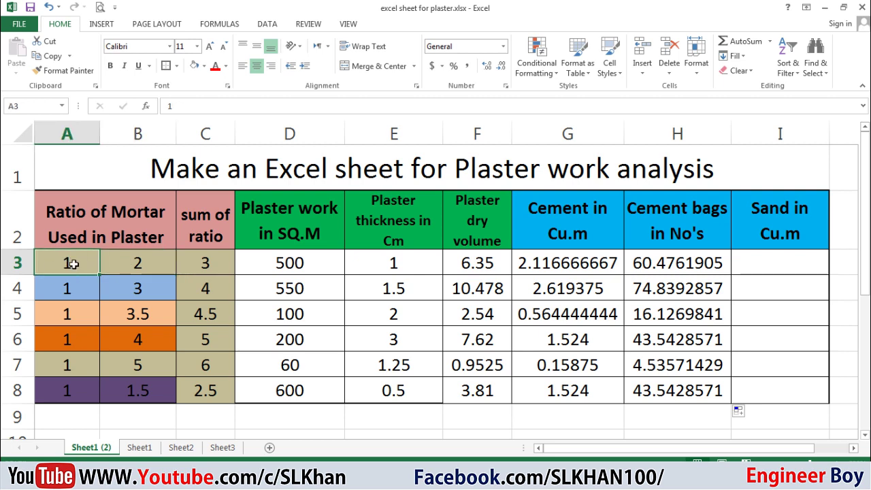
click(140, 265)
click(66, 262)
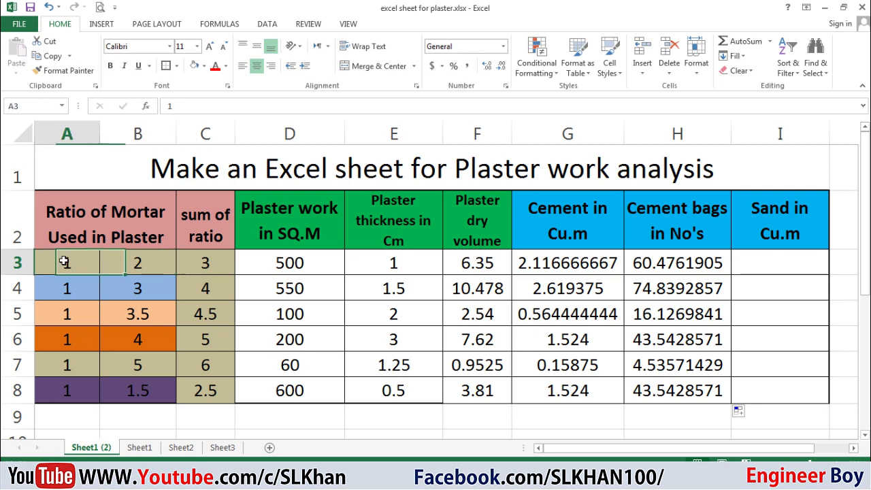
click(127, 289)
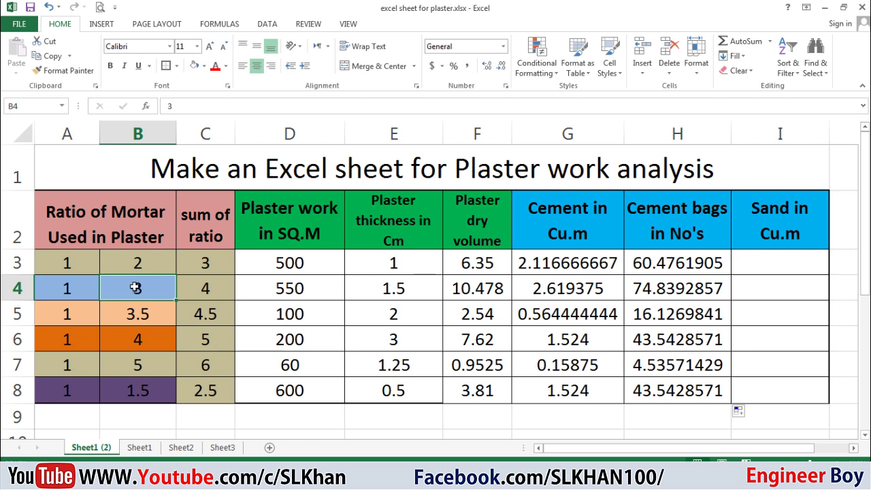
click(68, 288)
click(71, 313)
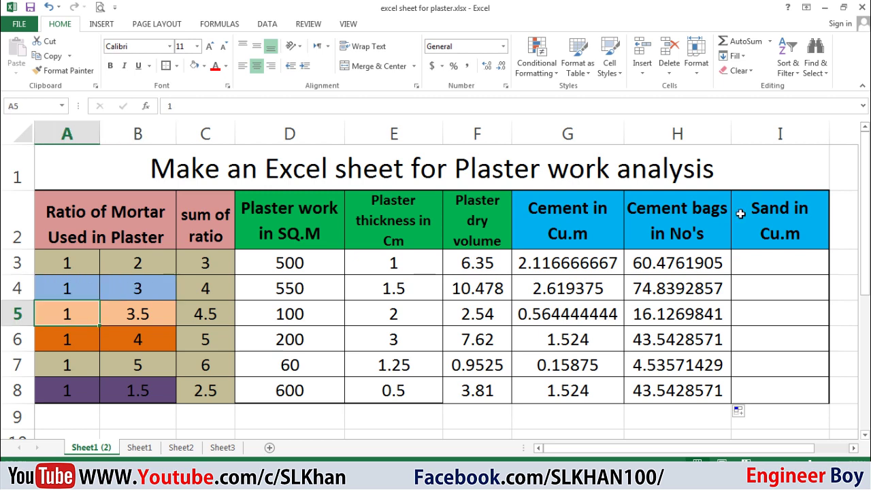
click(774, 264)
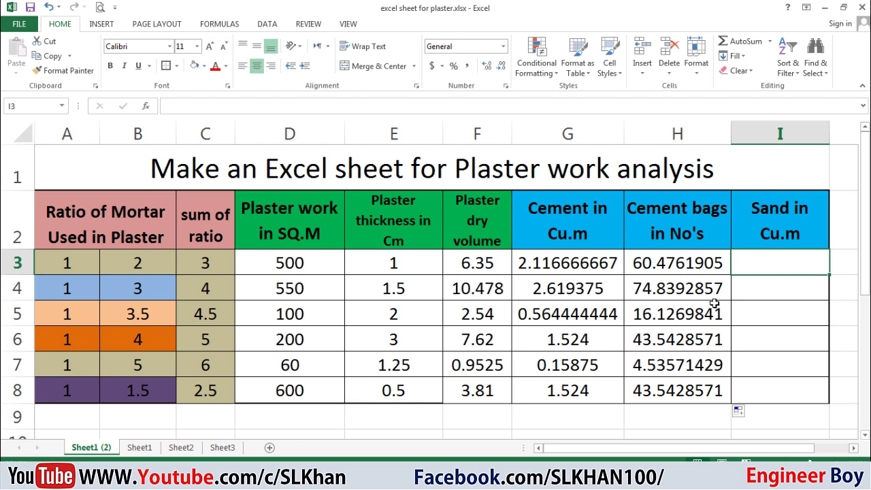
Start a sand formula in I3 referencing G3 and B3, then cancel it
text(=)
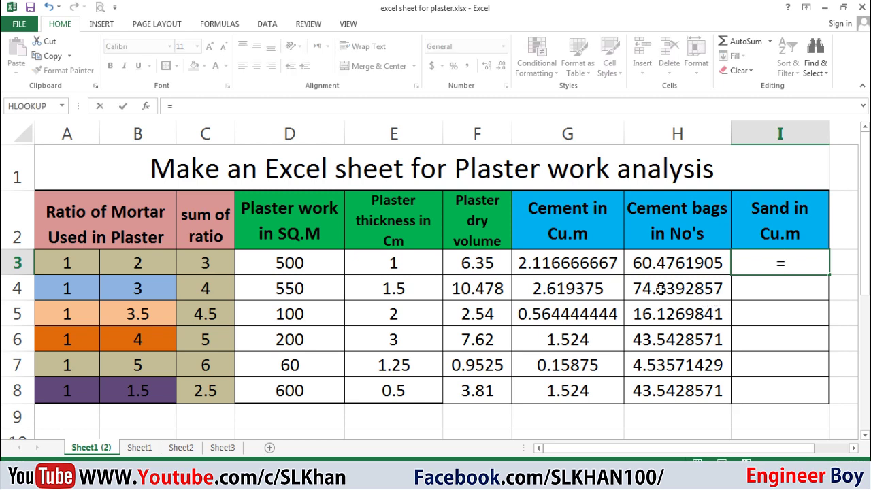
click(565, 261)
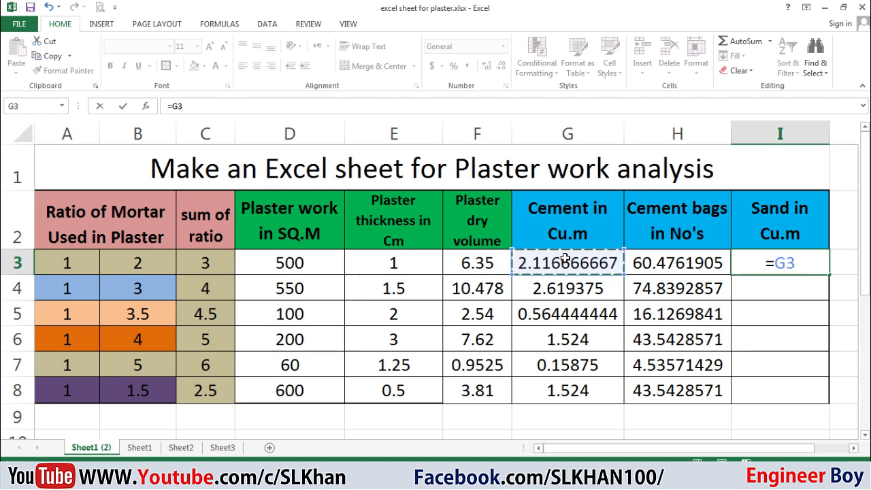
click(155, 267)
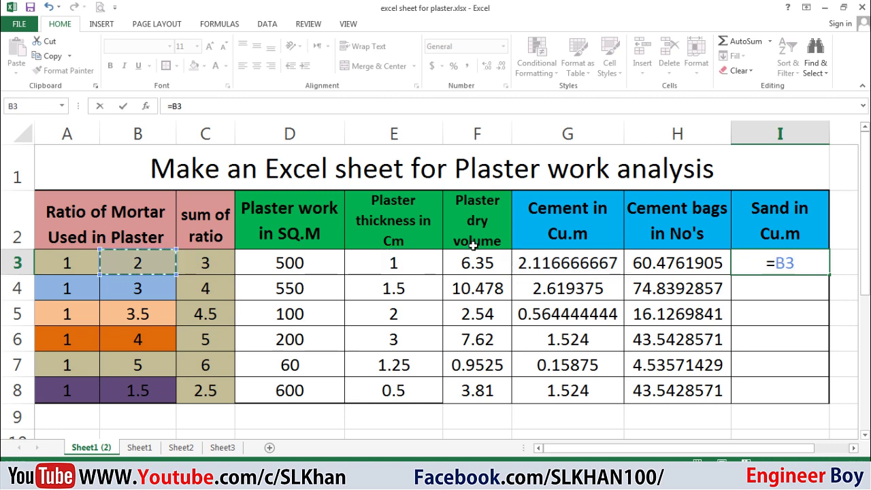
key(Escape)
Enter =G3*B3 in I3 and fill it down to I8
text(=)
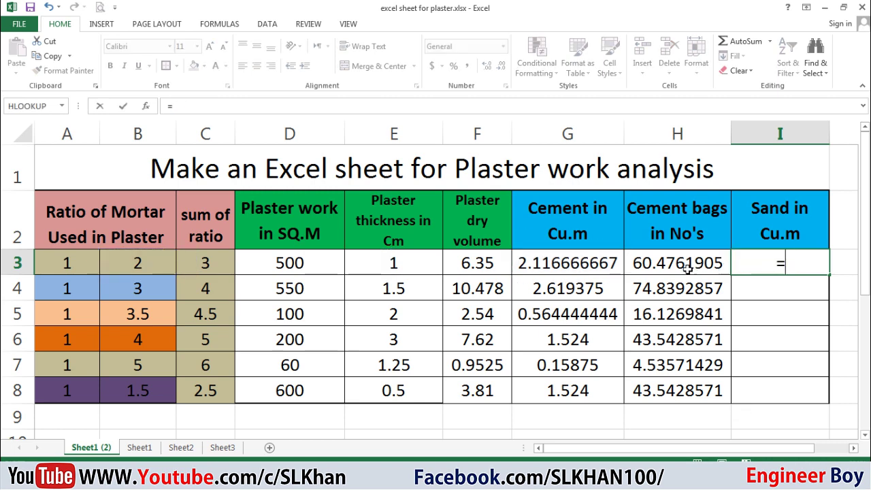
click(570, 263)
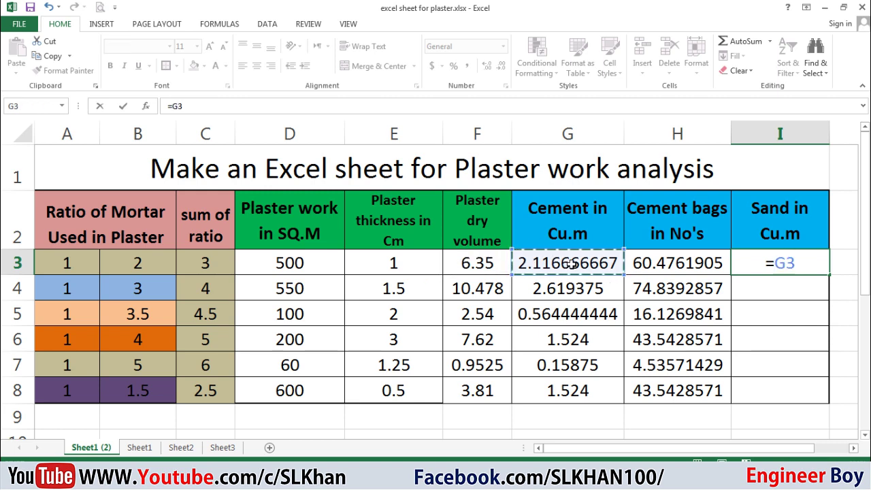
text(*)
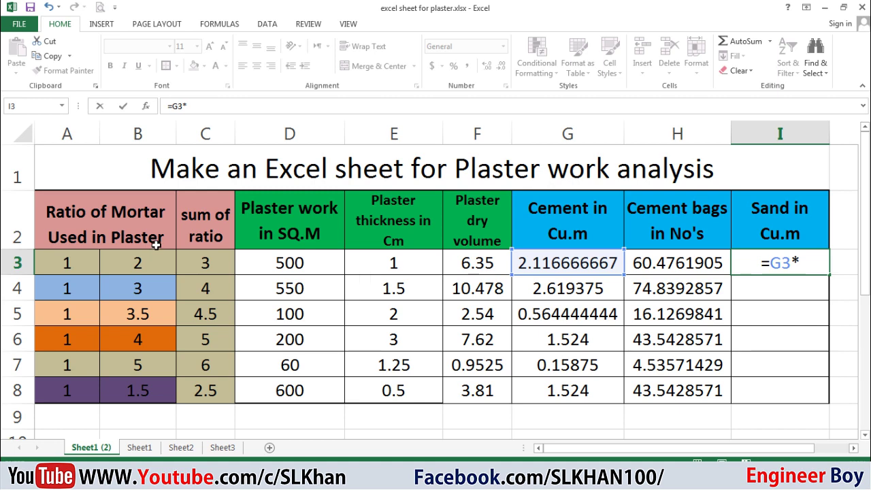
click(137, 269)
key(Return)
click(756, 262)
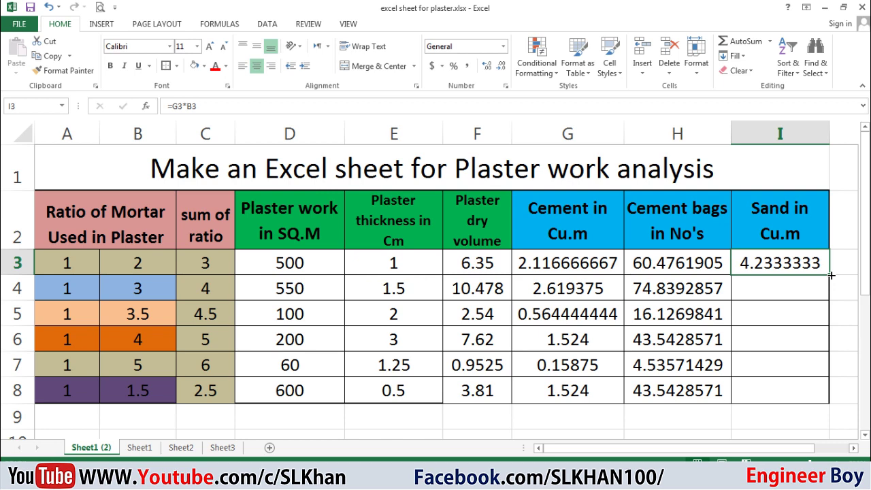
drag(828, 275, 806, 398)
click(586, 420)
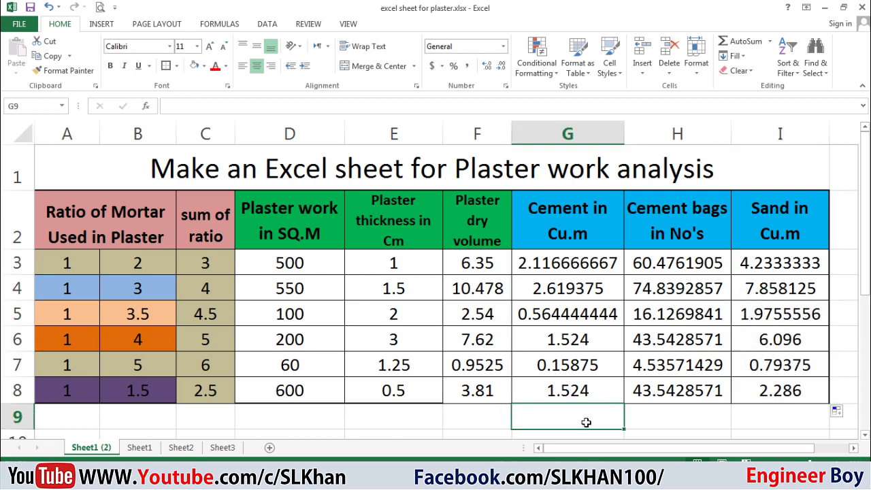
click(63, 264)
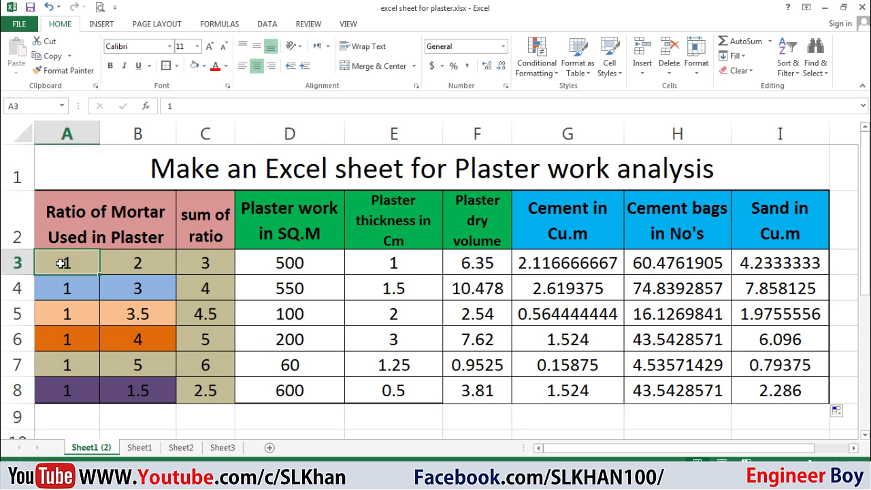
click(270, 279)
click(210, 267)
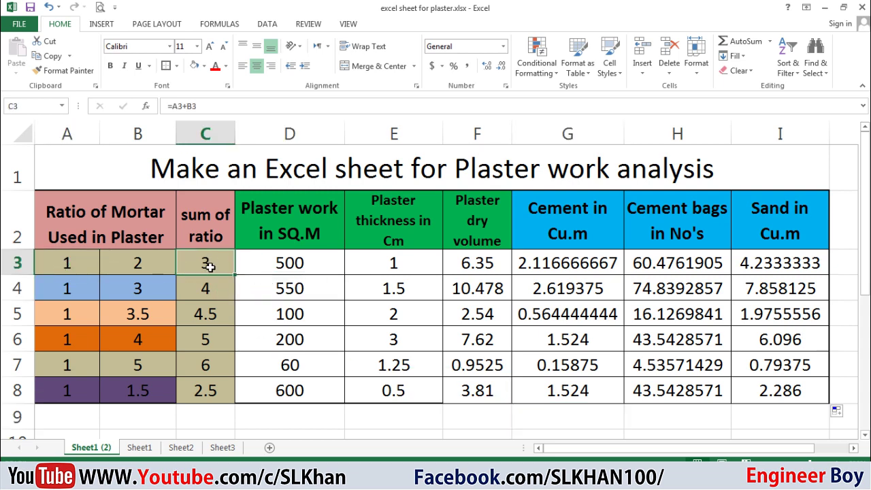
click(316, 291)
click(401, 279)
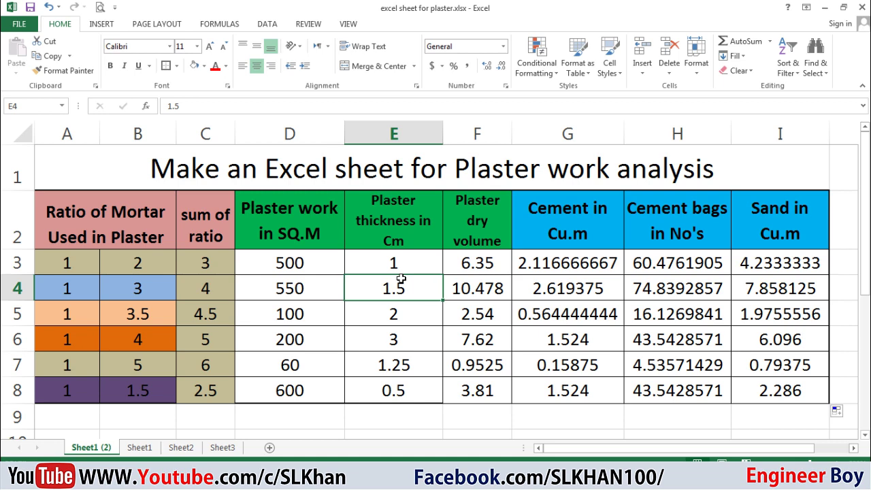
click(499, 282)
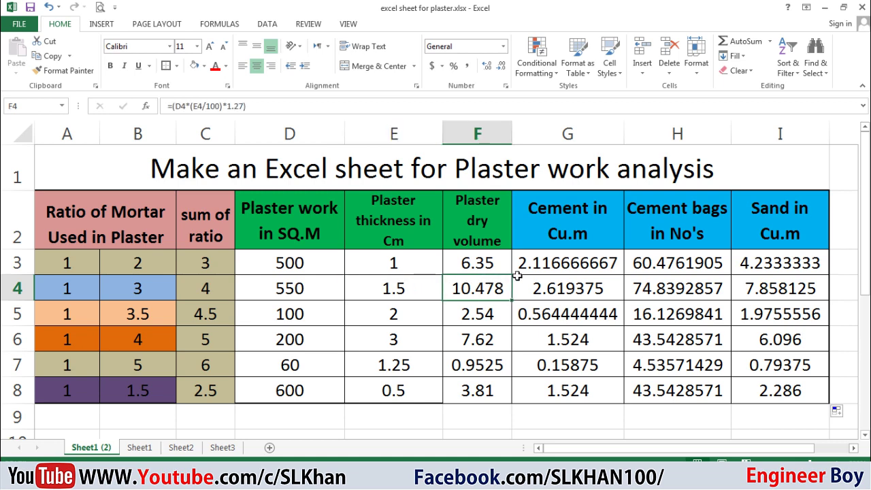
click(576, 270)
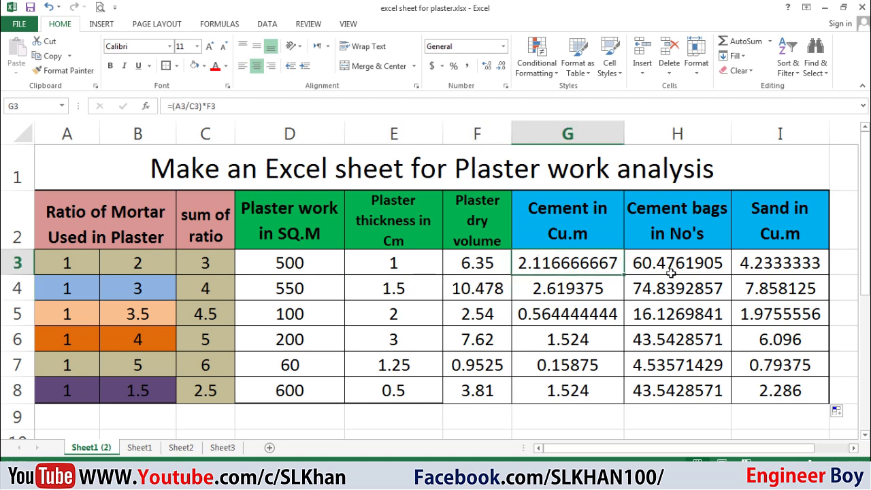
click(671, 273)
click(771, 281)
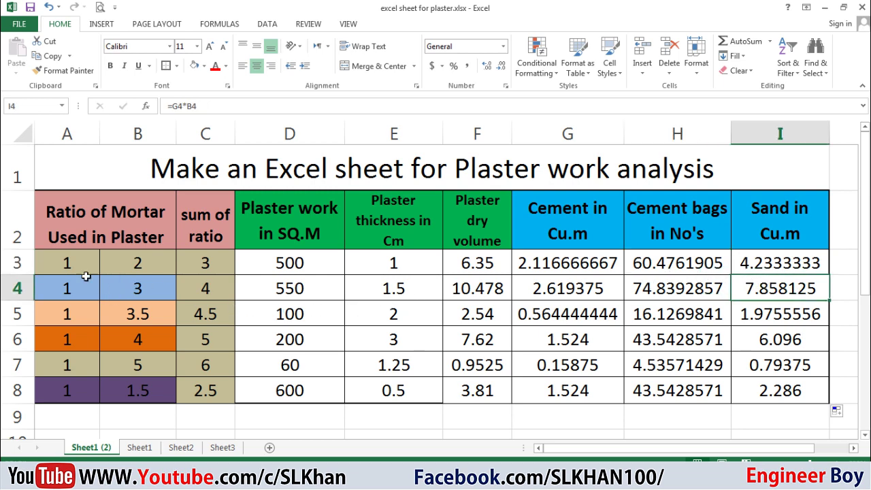
click(294, 264)
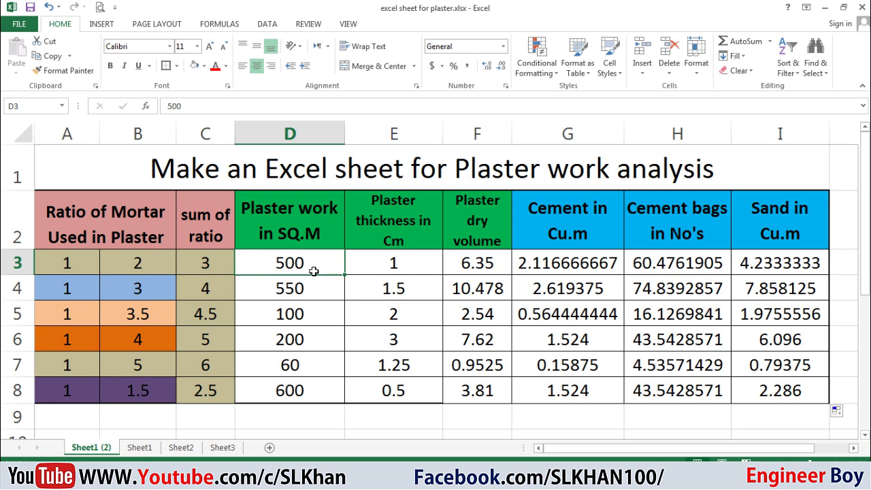
Set D3's plaster area to 50000, then check the recalculated G3, I3, H7 and F6 formulas
text(50000)
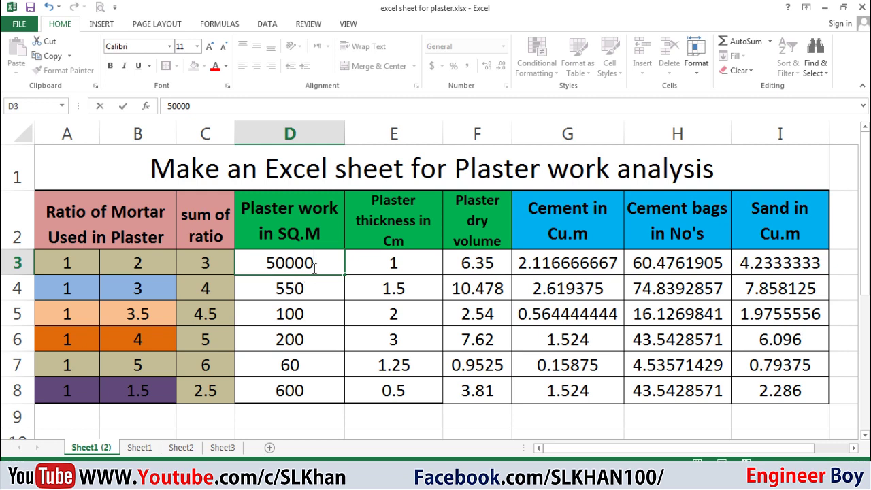
key(Return)
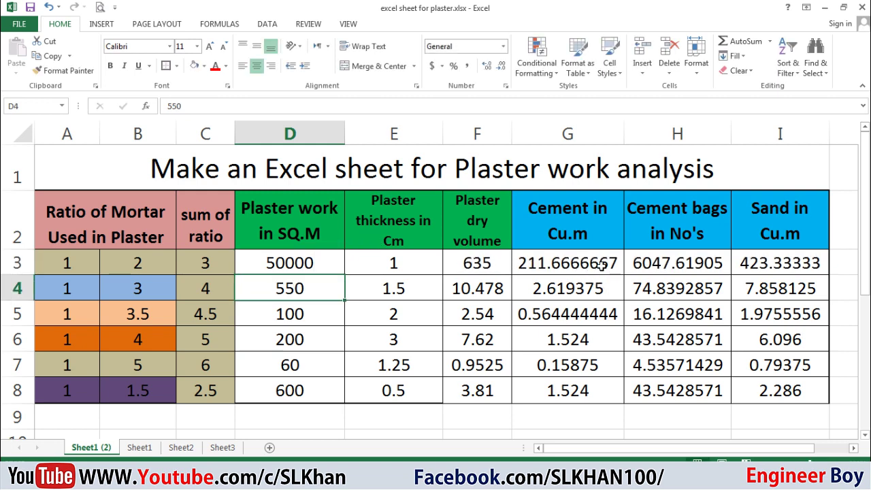
click(533, 265)
click(719, 262)
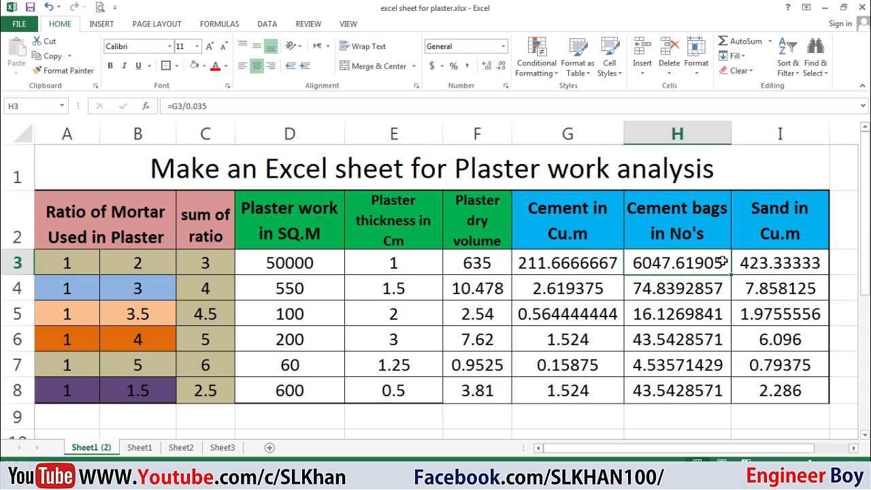
click(775, 273)
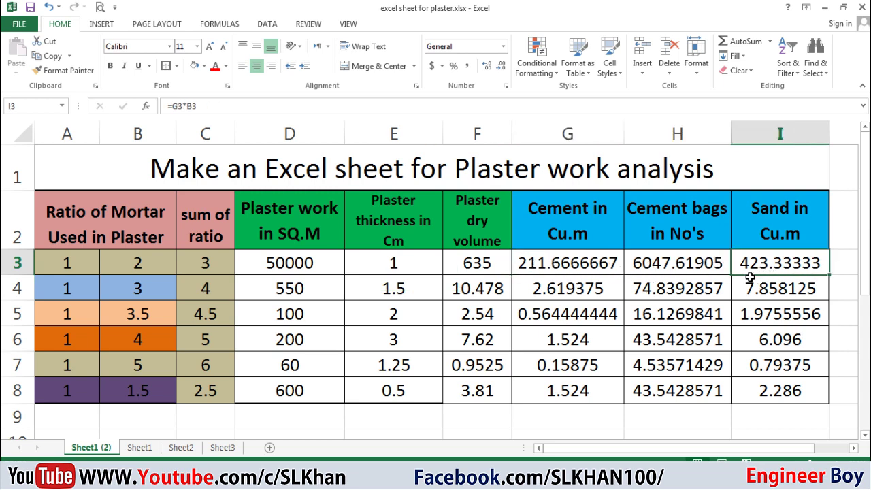
click(704, 353)
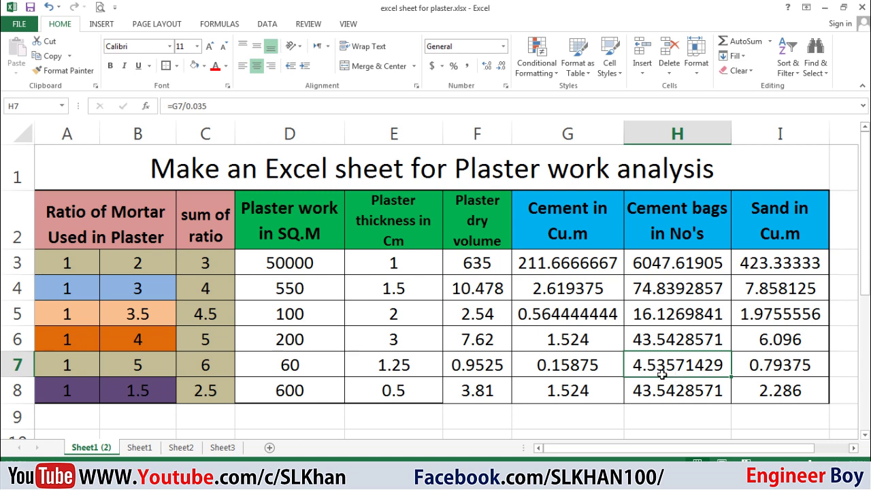
click(498, 338)
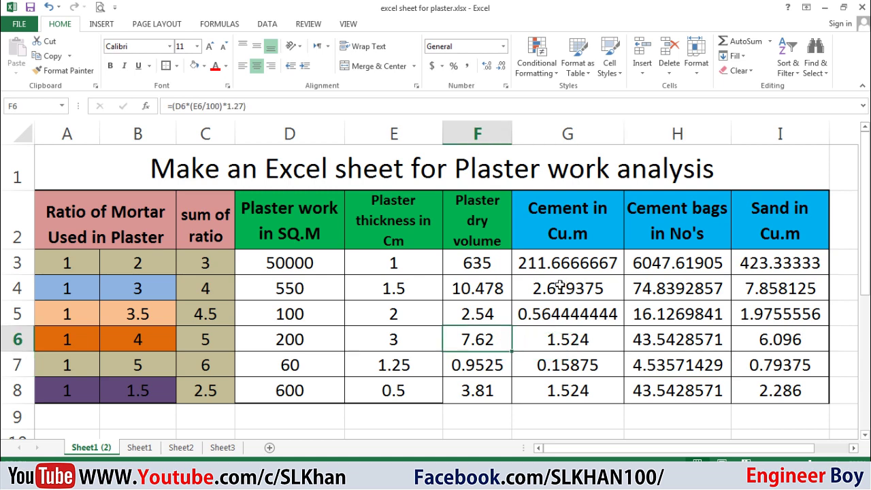